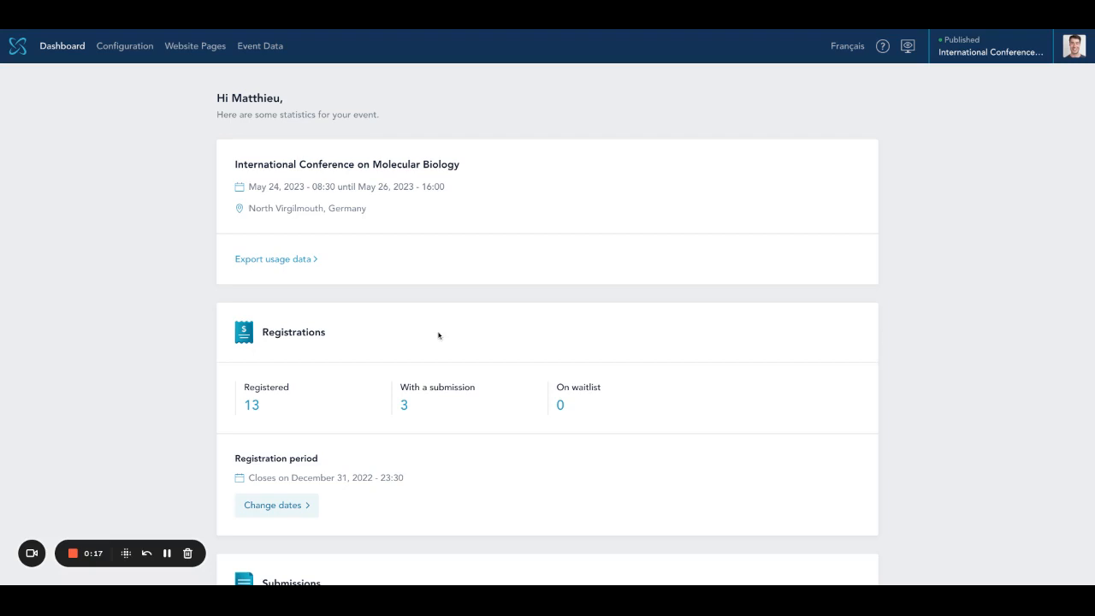
- Go to the event's Committee configuration page, which shows one organizer and no reviewers
{"action": "left_click", "coordinate": [125, 45]}
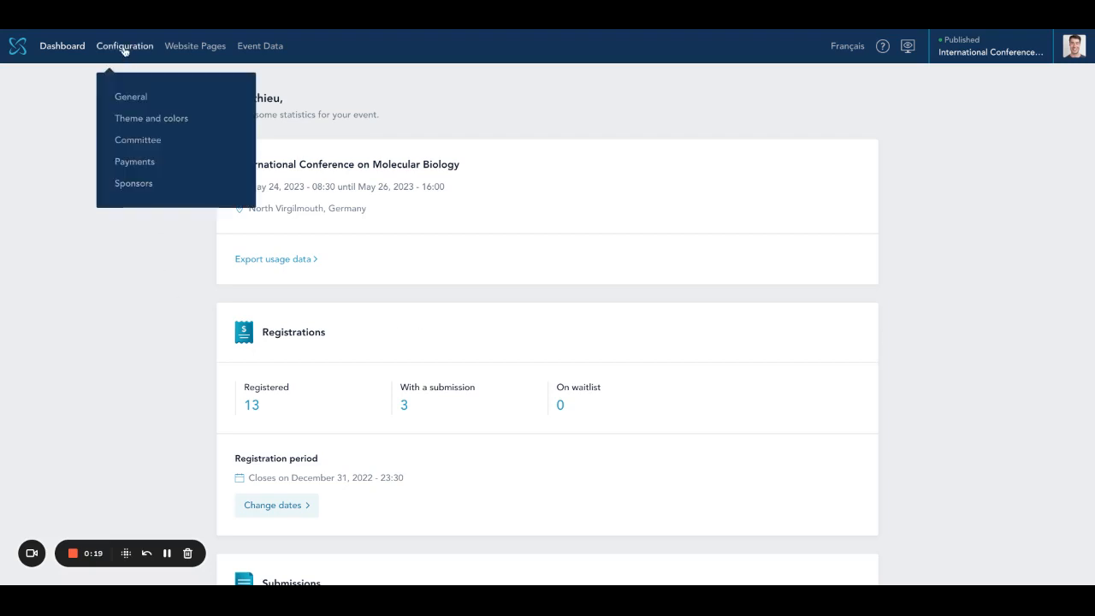
{"action": "left_click", "coordinate": [138, 148]}
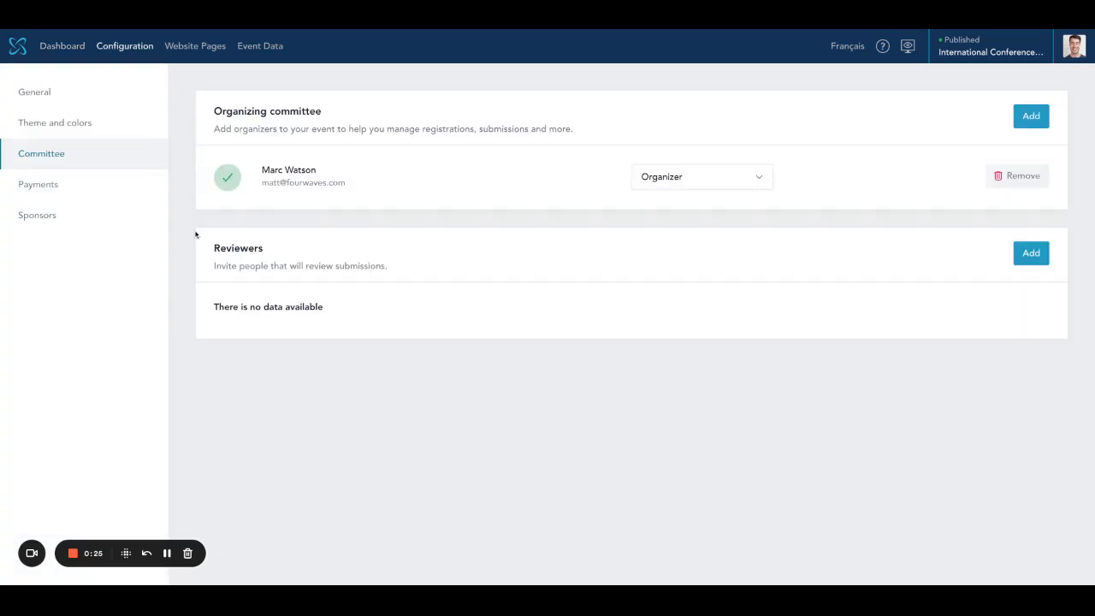
- Add two reviewers to the committee by entering both reviewers' e-mail addresses together
{"action": "left_click", "coordinate": [1033, 257]}
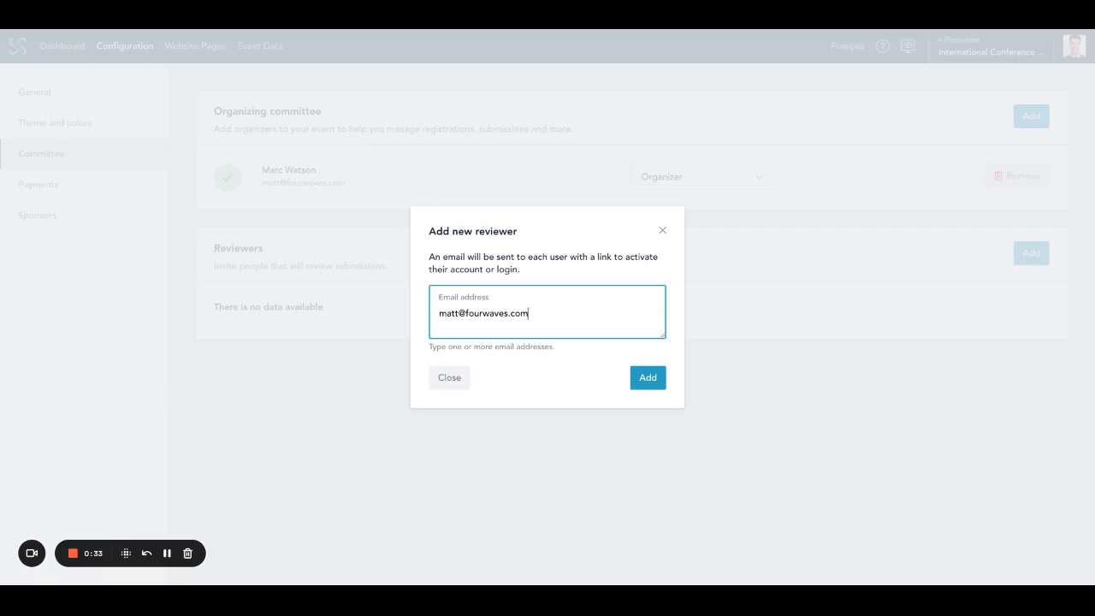
{"action": "type", "text": ", "}
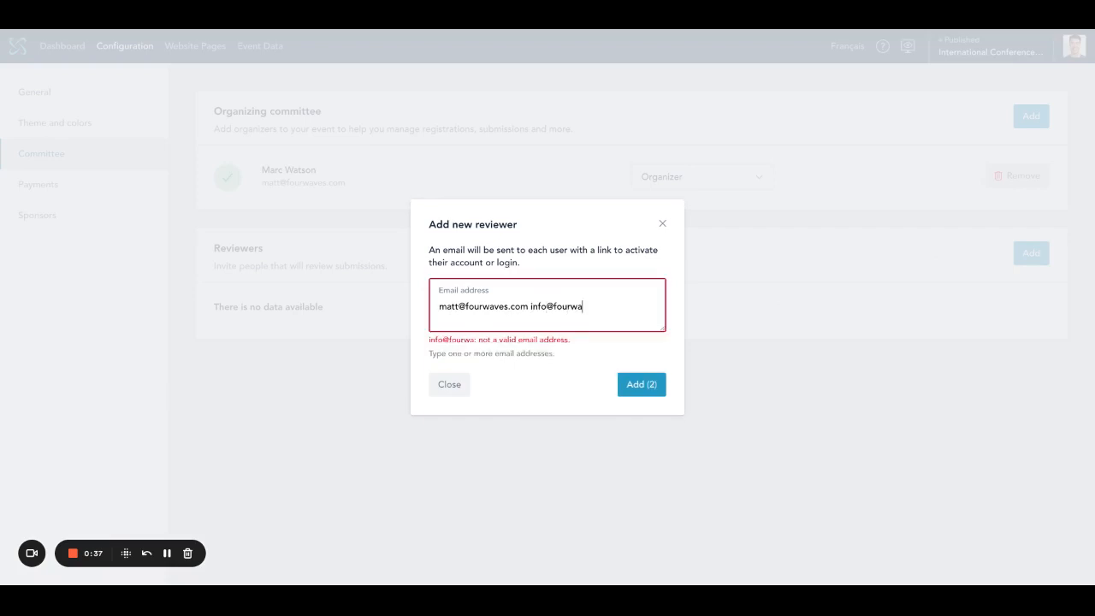
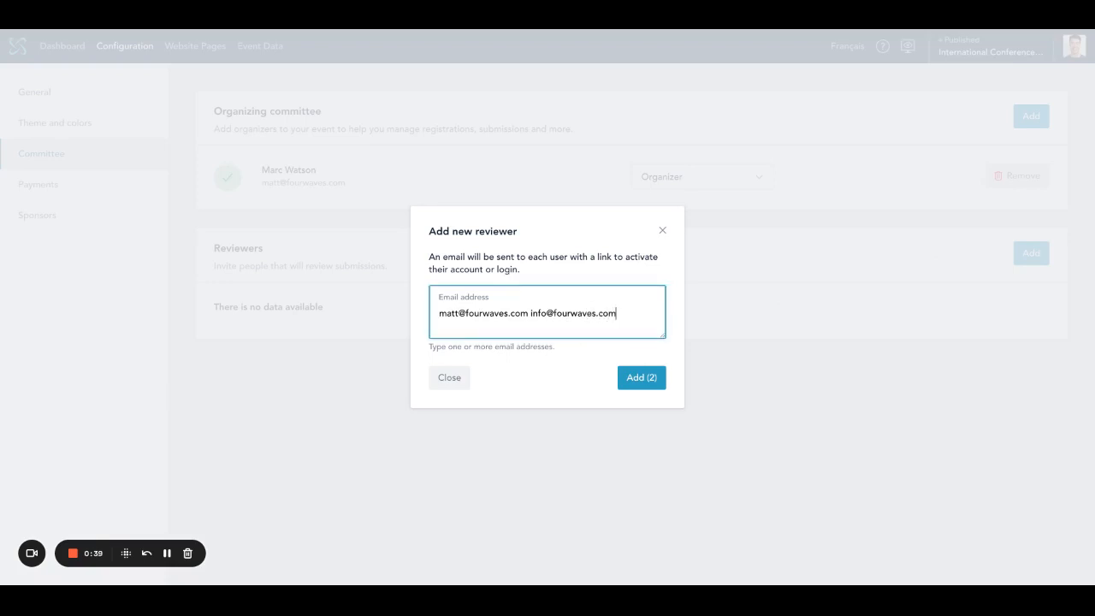
{"action": "left_click", "coordinate": [646, 380]}
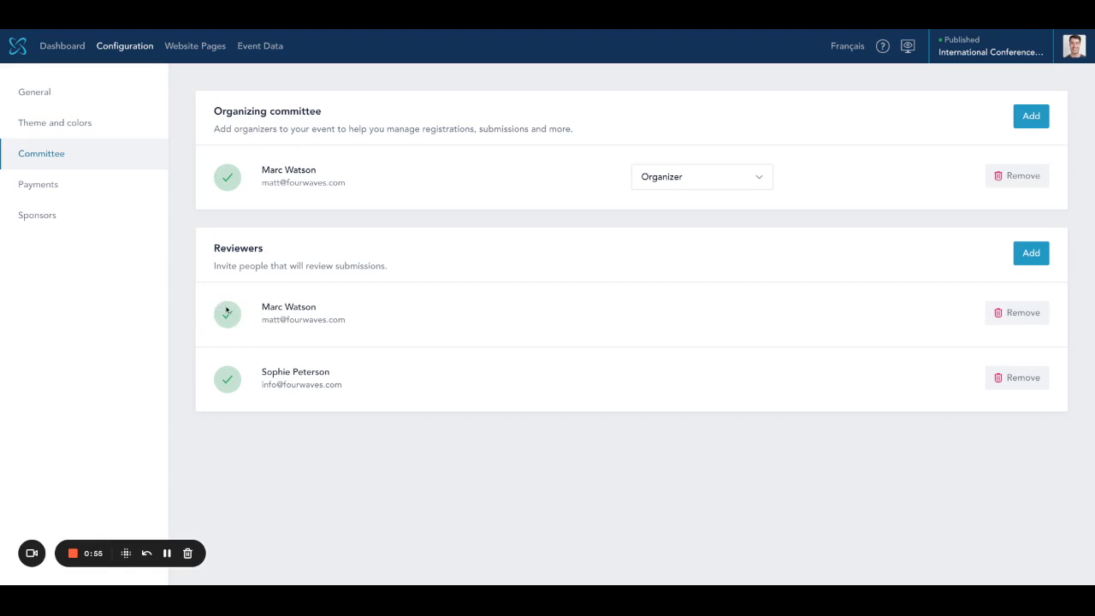
{"action": "left_click", "coordinate": [190, 47]}
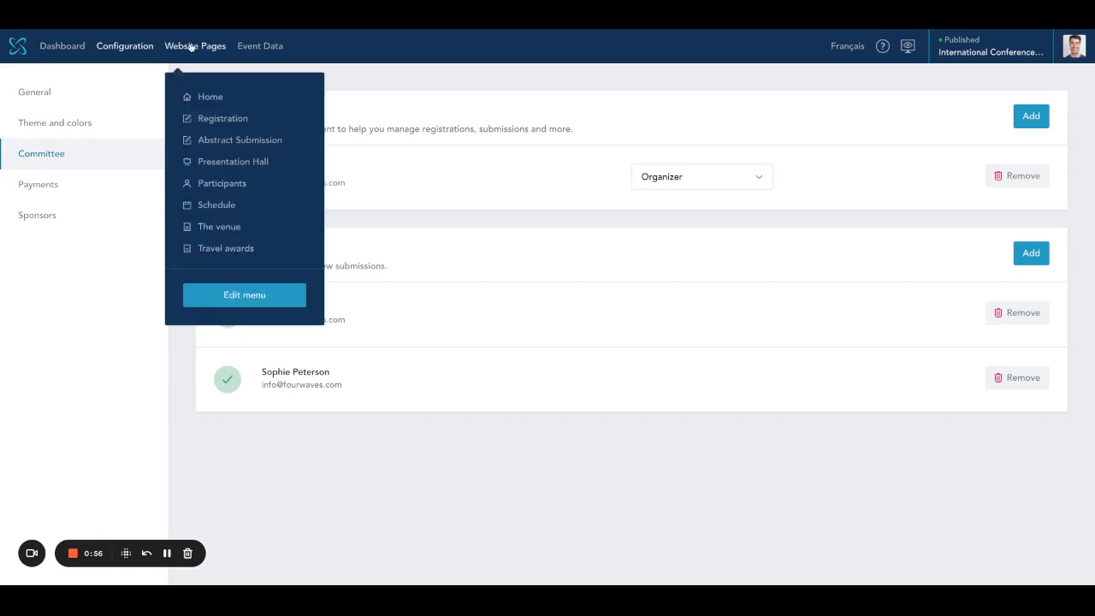
- Add and save a section titled 'Reviewing form' in the Abstract Submission review form
{"action": "left_click", "coordinate": [242, 142]}
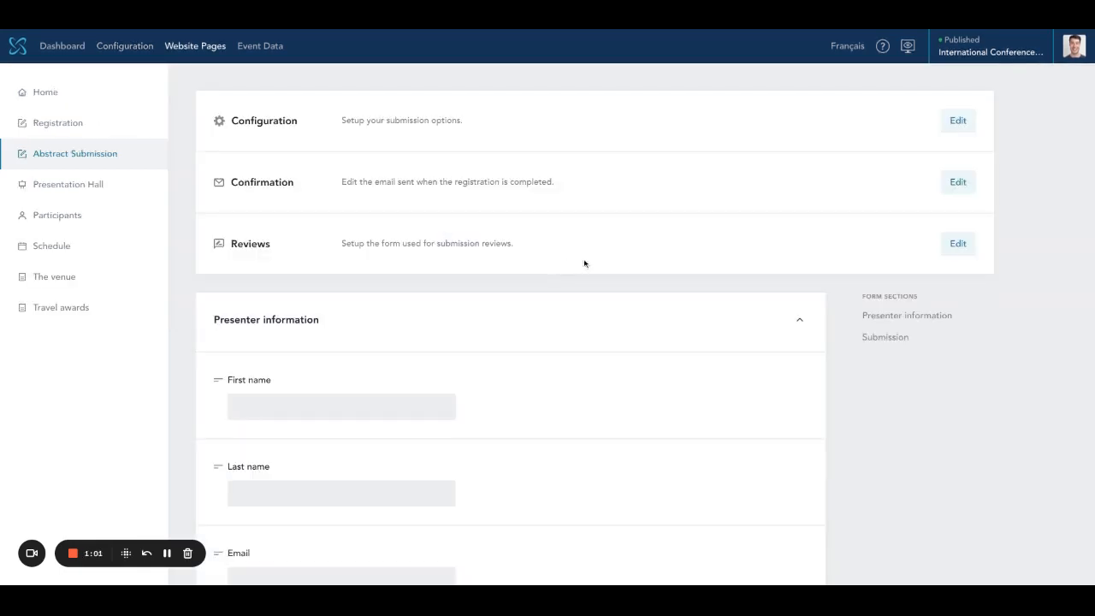
{"action": "left_click", "coordinate": [954, 247]}
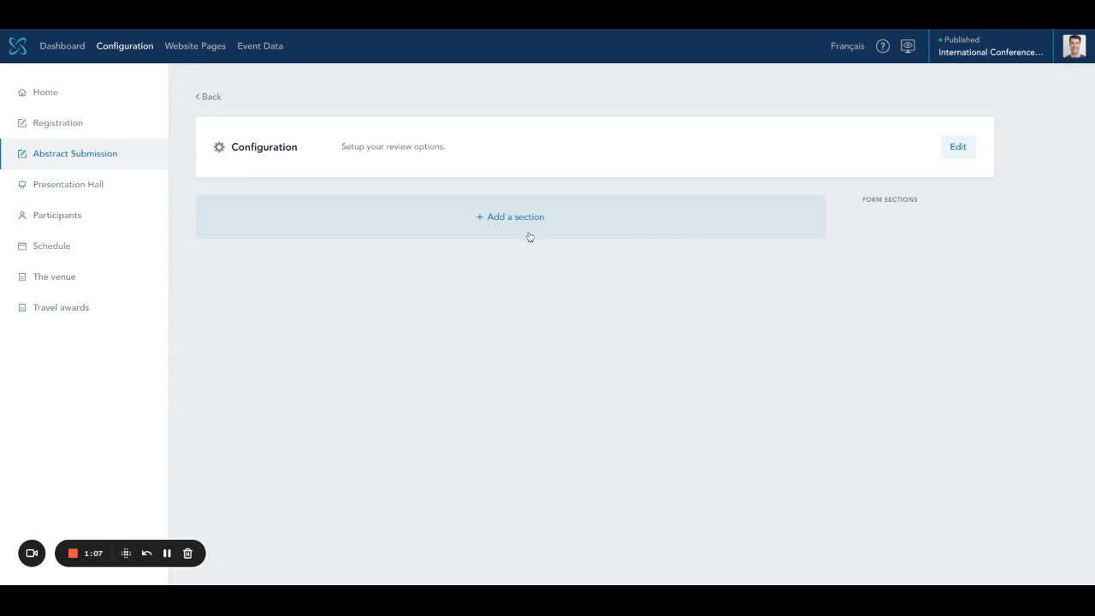
{"action": "left_click", "coordinate": [512, 222]}
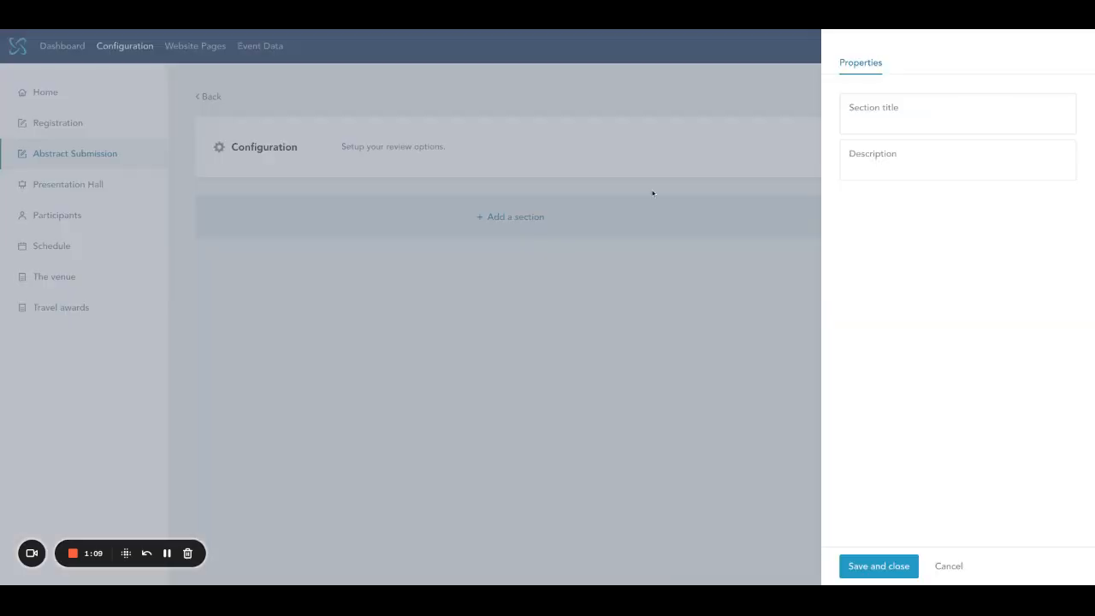
{"action": "left_click", "coordinate": [895, 125]}
{"action": "type", "text": "Reviewing form"}
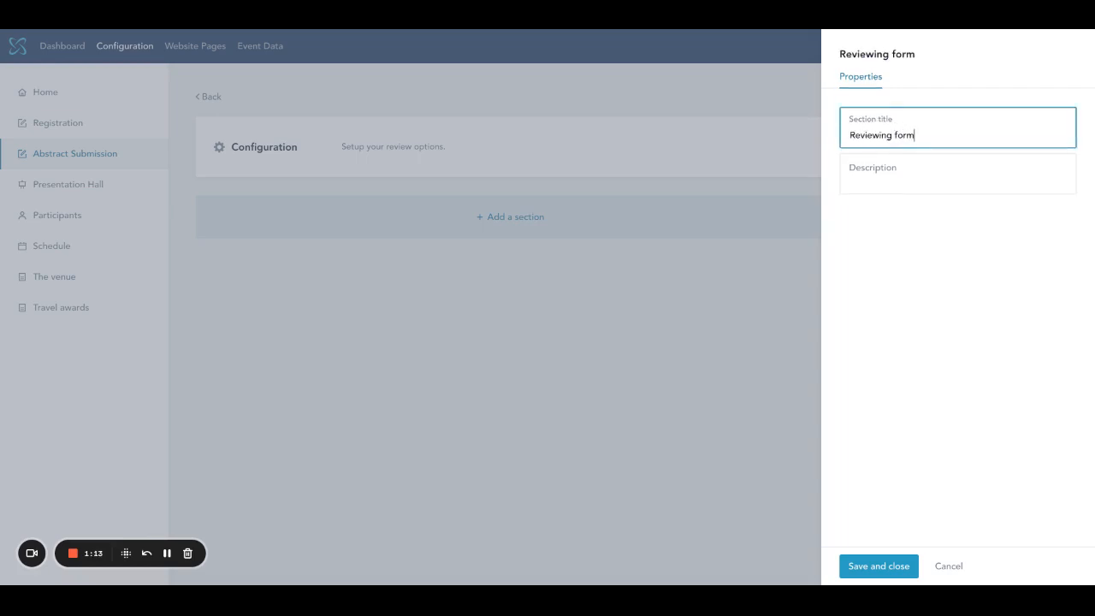
{"action": "left_click", "coordinate": [877, 568]}
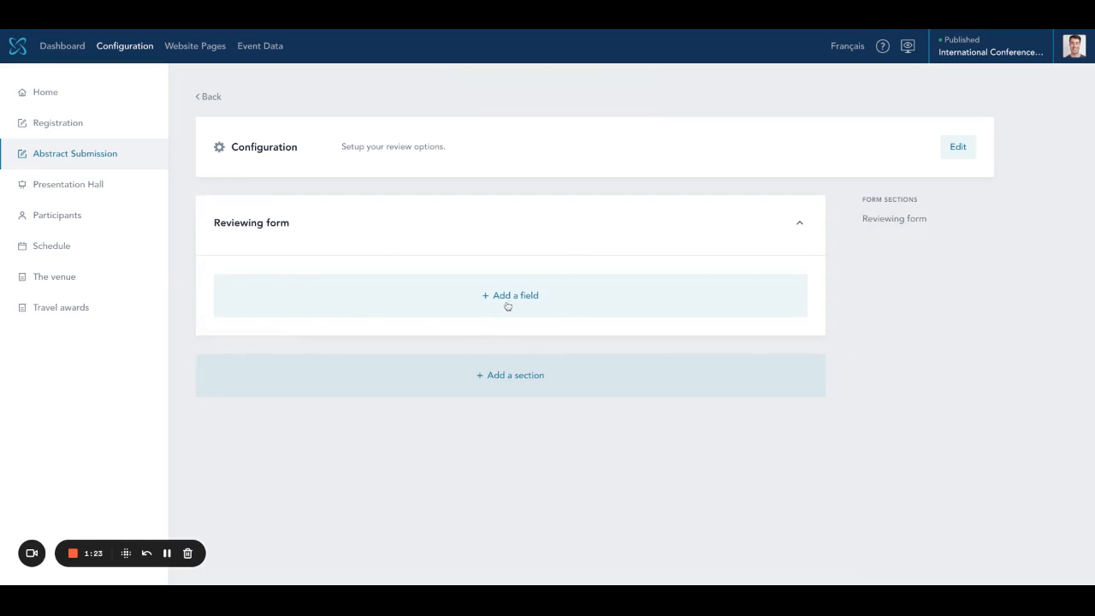
- Add a mandatory 1–10 score field 'Quality of the results' with internal name 'Quality of results'
{"action": "left_click", "coordinate": [511, 305]}
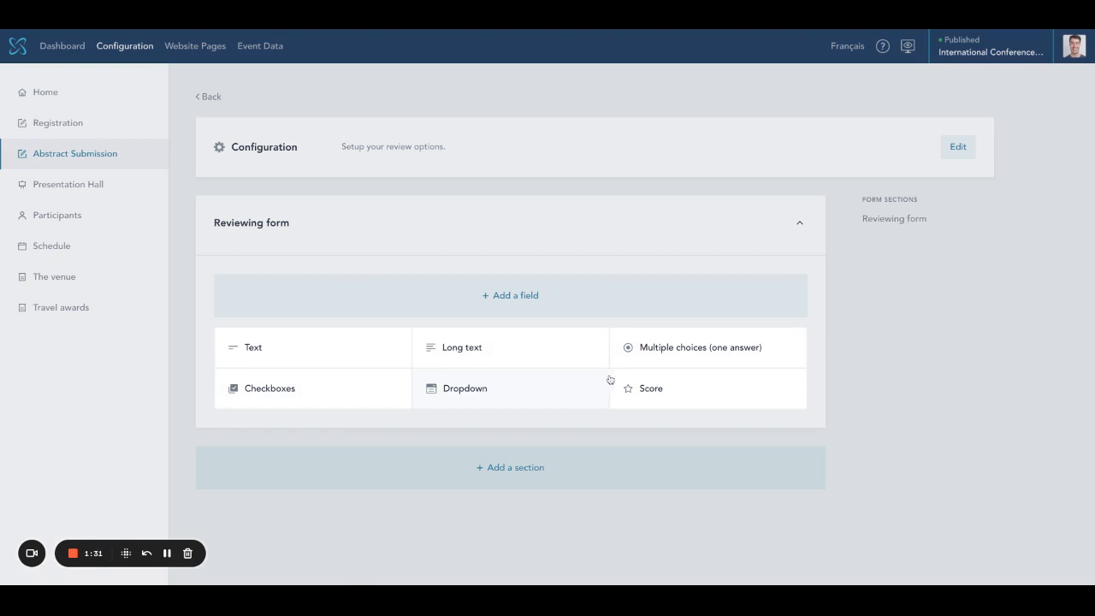
{"action": "left_click", "coordinate": [656, 399]}
{"action": "double_click", "coordinate": [909, 135]}
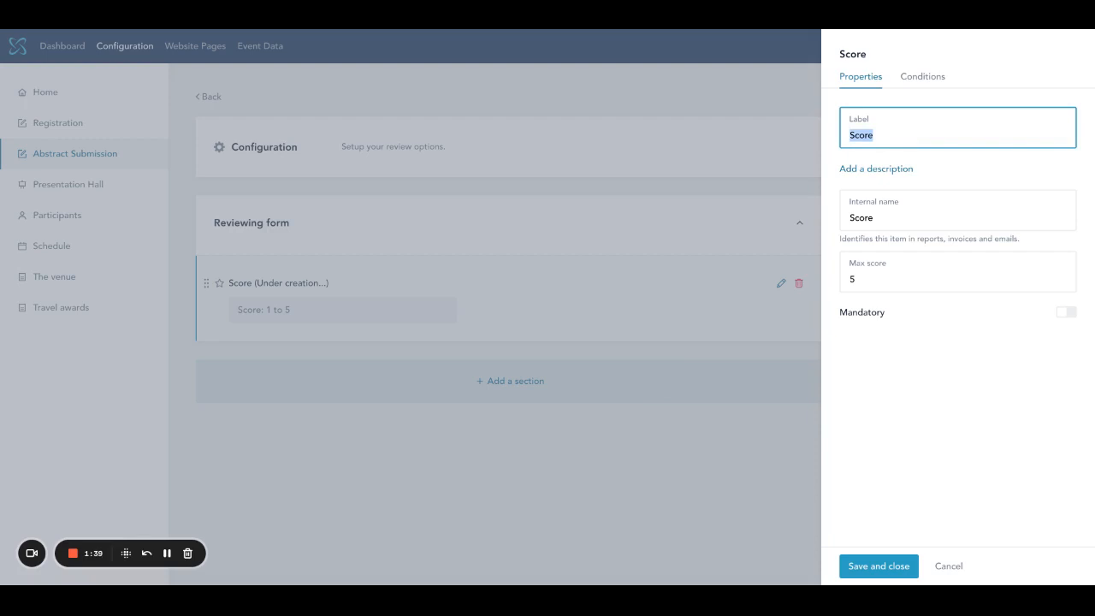
{"action": "type", "text": "Quality of the re"}
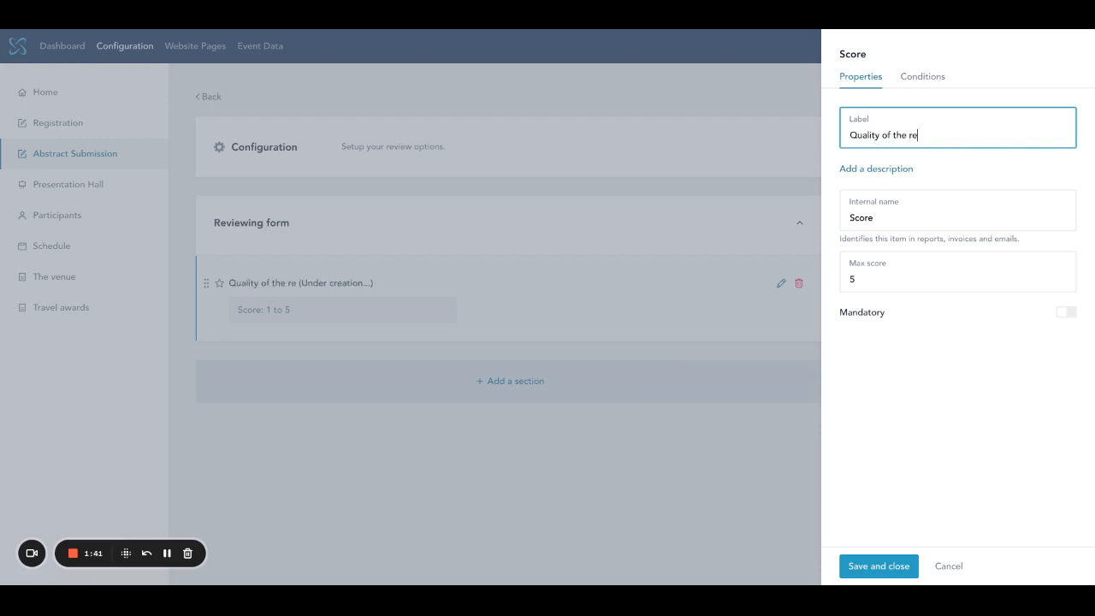
{"action": "type", "text": "sults"}
{"action": "double_click", "coordinate": [900, 223]}
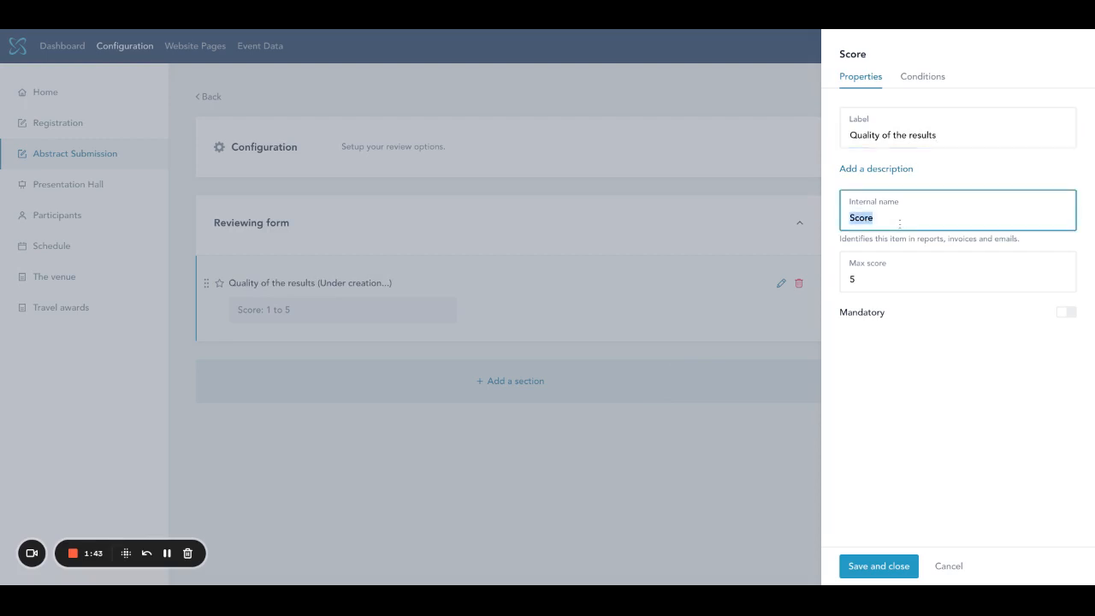
{"action": "type", "text": "Quality of "}
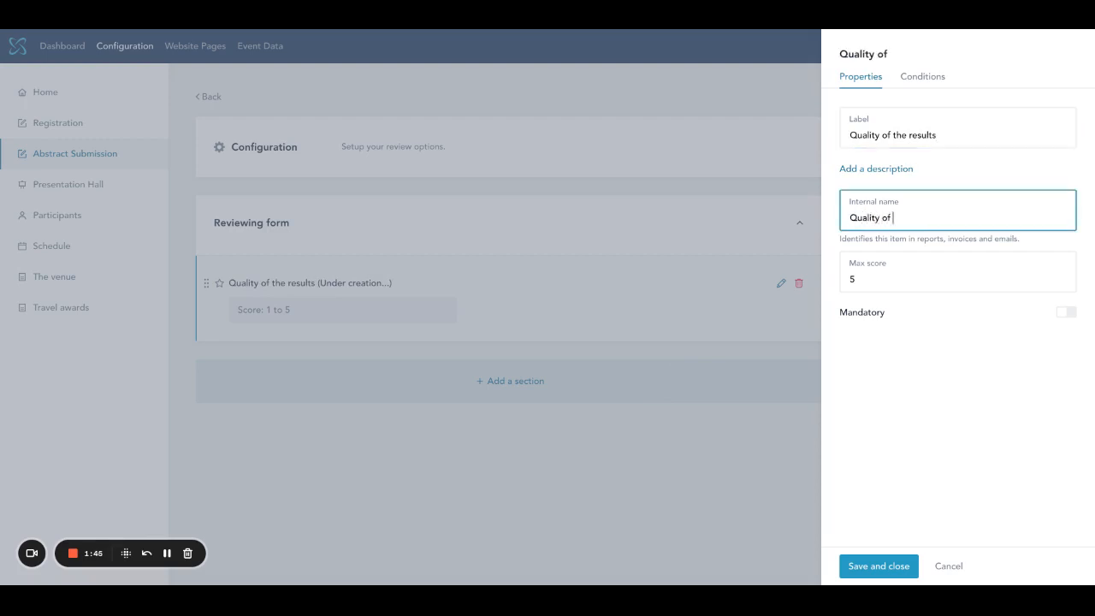
{"action": "type", "text": "results"}
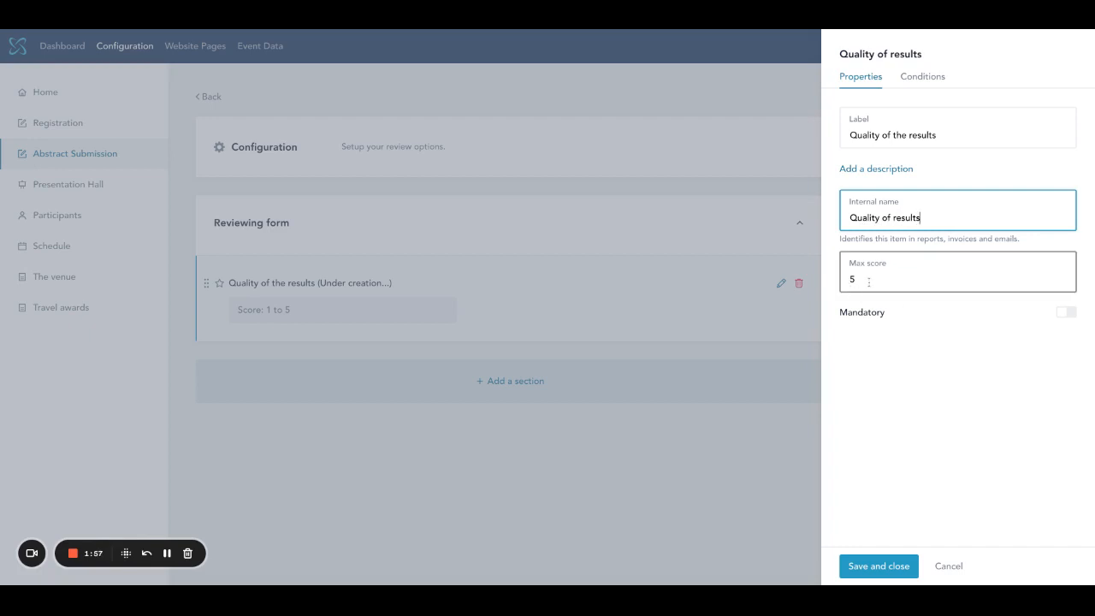
{"action": "key", "text": "Tab"}
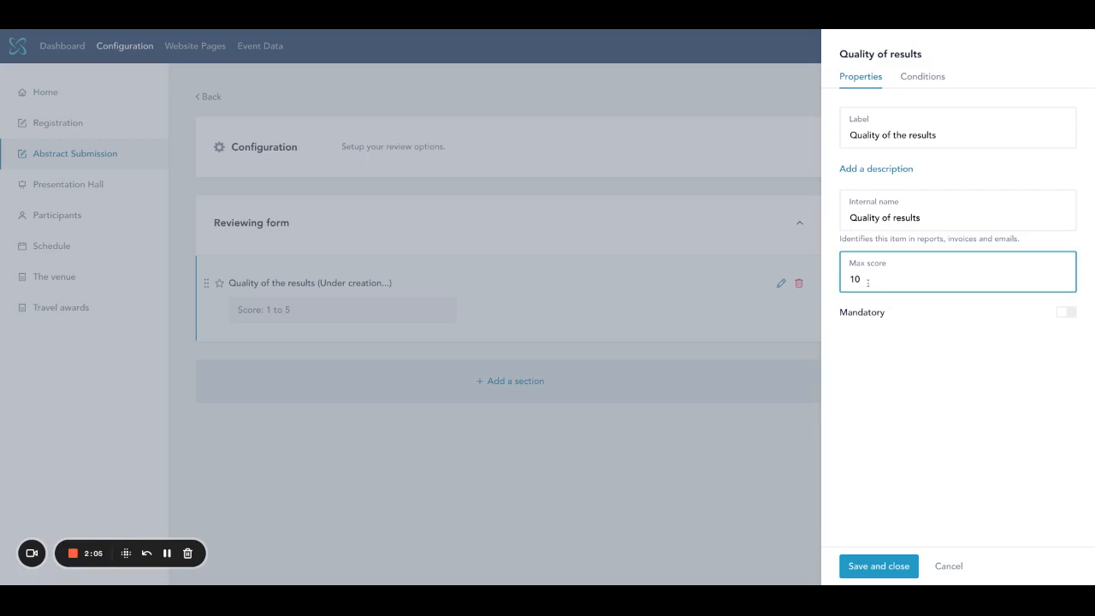
{"action": "left_click", "coordinate": [1065, 314]}
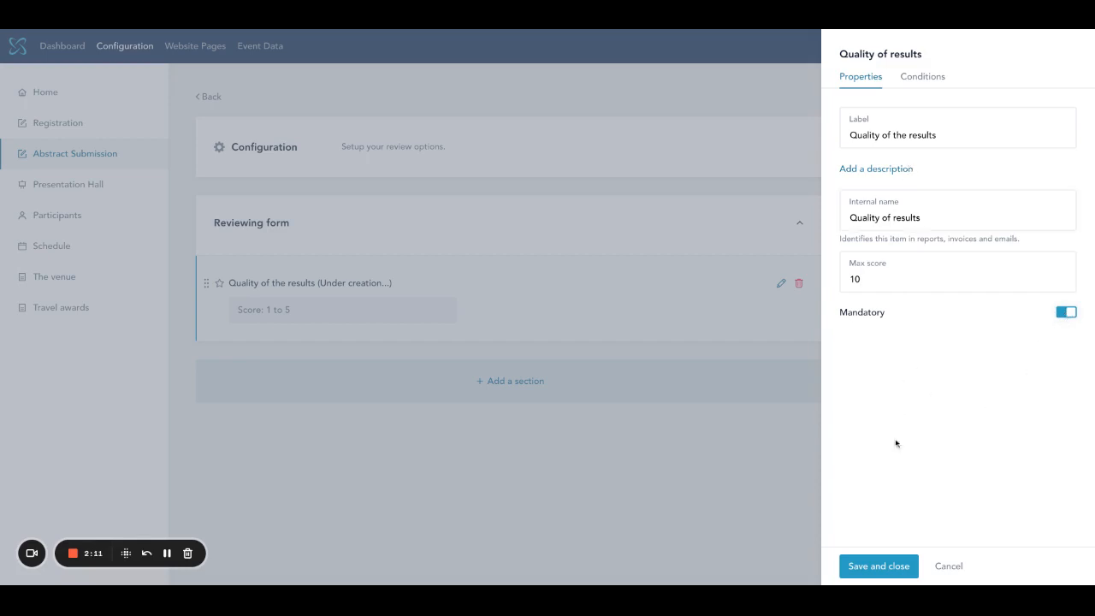
{"action": "left_click", "coordinate": [885, 567]}
{"action": "left_click", "coordinate": [512, 387]}
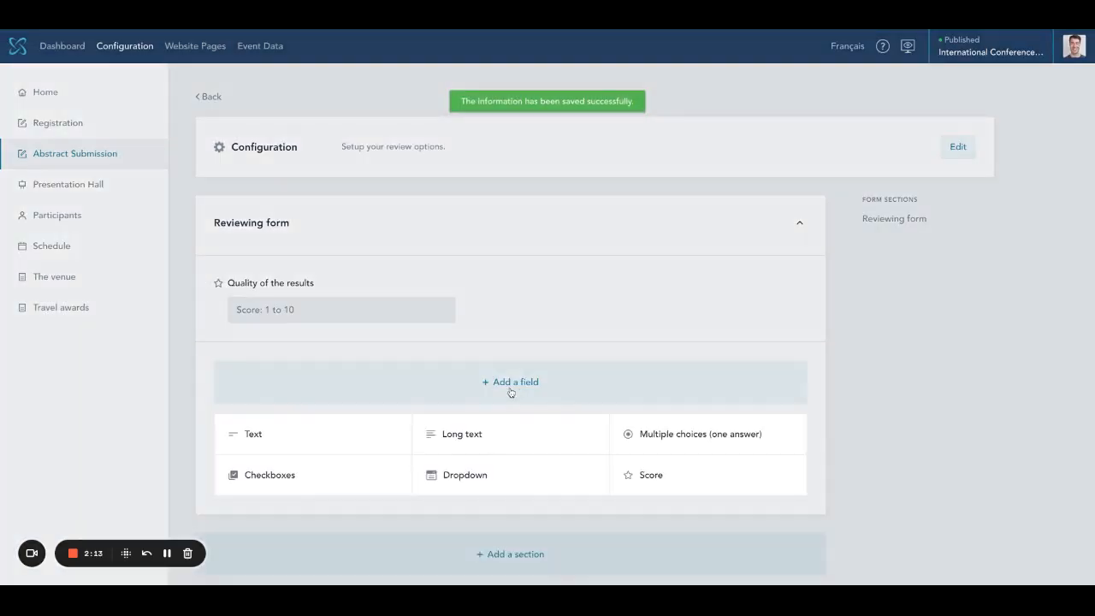
- Add a mandatory score question 'Quality of the figures' with internal name 'Figures'
{"action": "left_click", "coordinate": [666, 476]}
{"action": "left_click", "coordinate": [917, 135]}
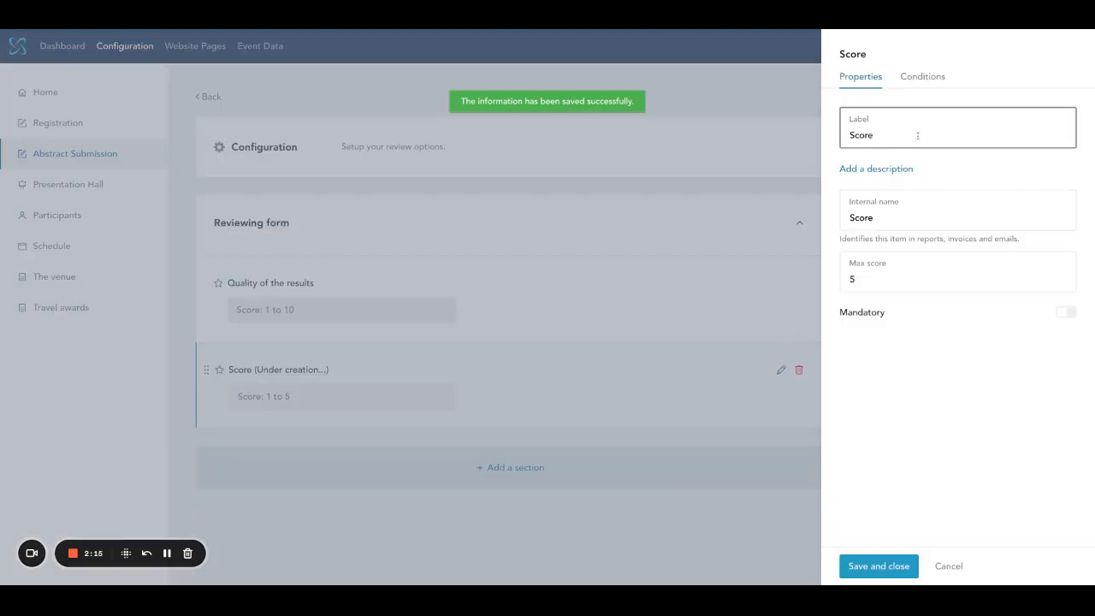
{"action": "key", "text": "ctrl+a"}
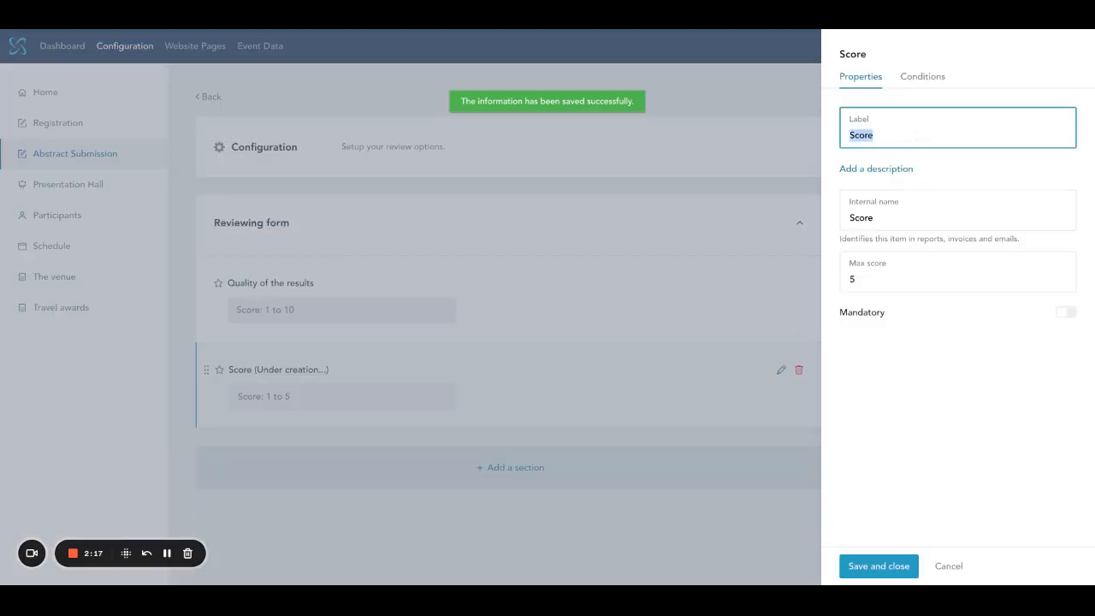
{"action": "type", "text": "Quality of the "}
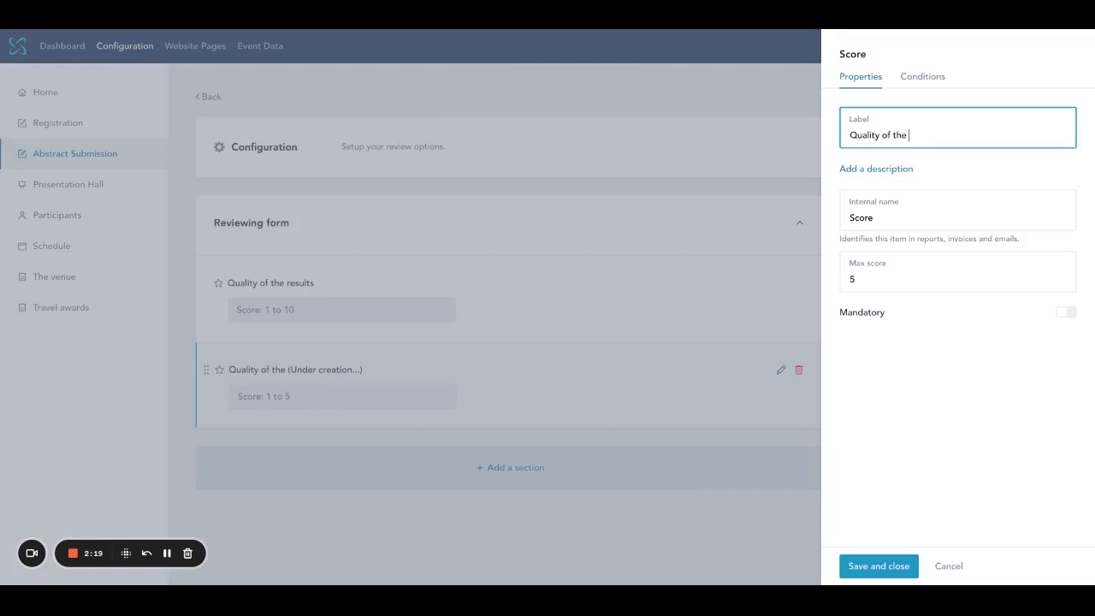
{"action": "type", "text": "figures"}
{"action": "double_click", "coordinate": [905, 216]}
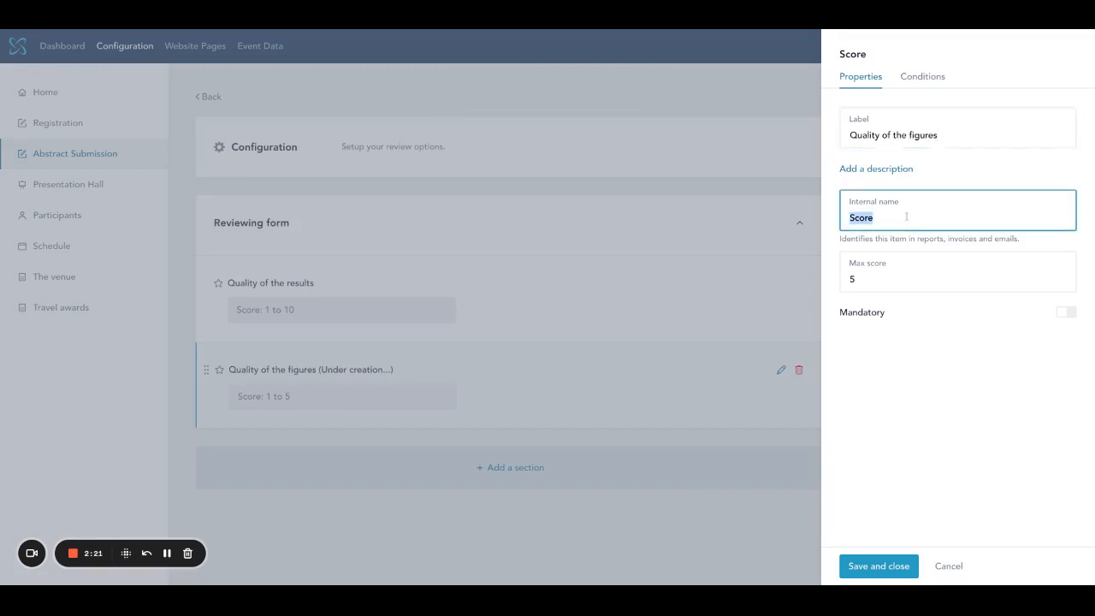
{"action": "type", "text": "Figures"}
{"action": "double_click", "coordinate": [901, 277]}
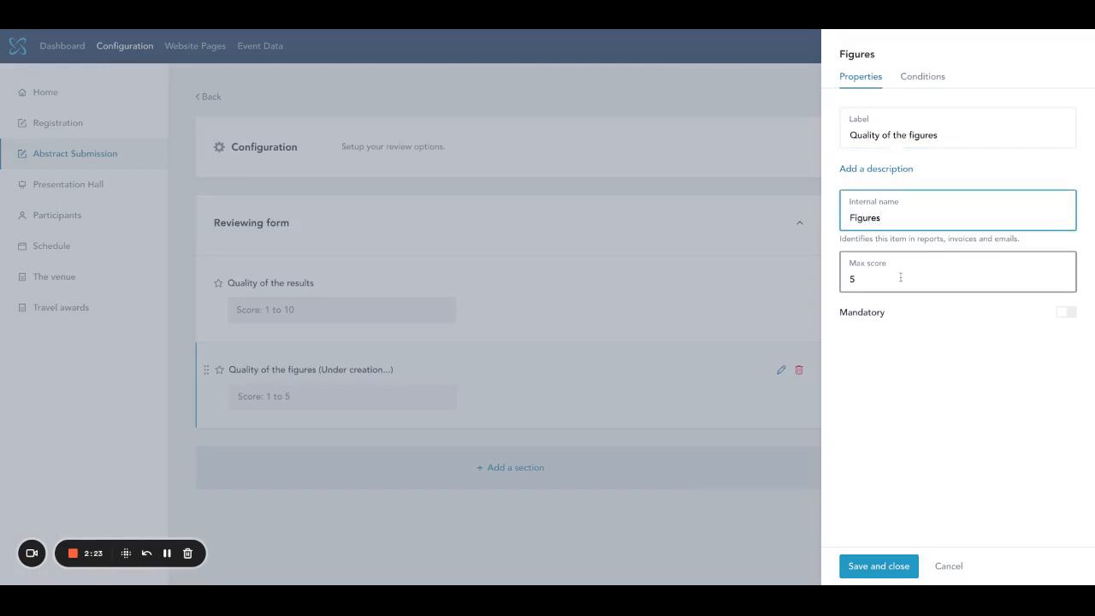
{"action": "left_click", "coordinate": [1060, 313]}
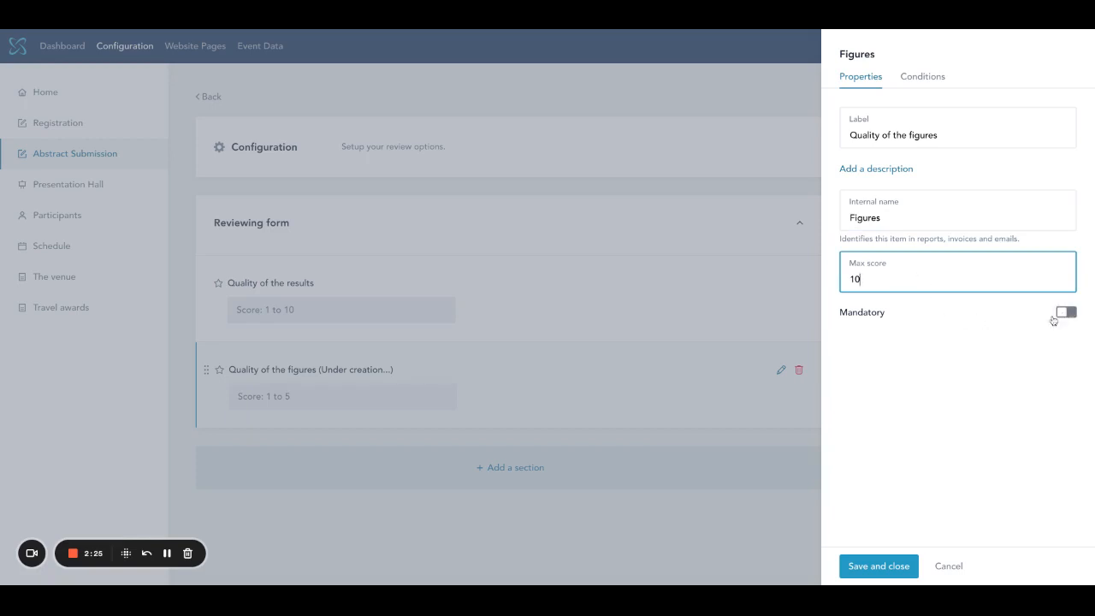
{"action": "left_click", "coordinate": [878, 568]}
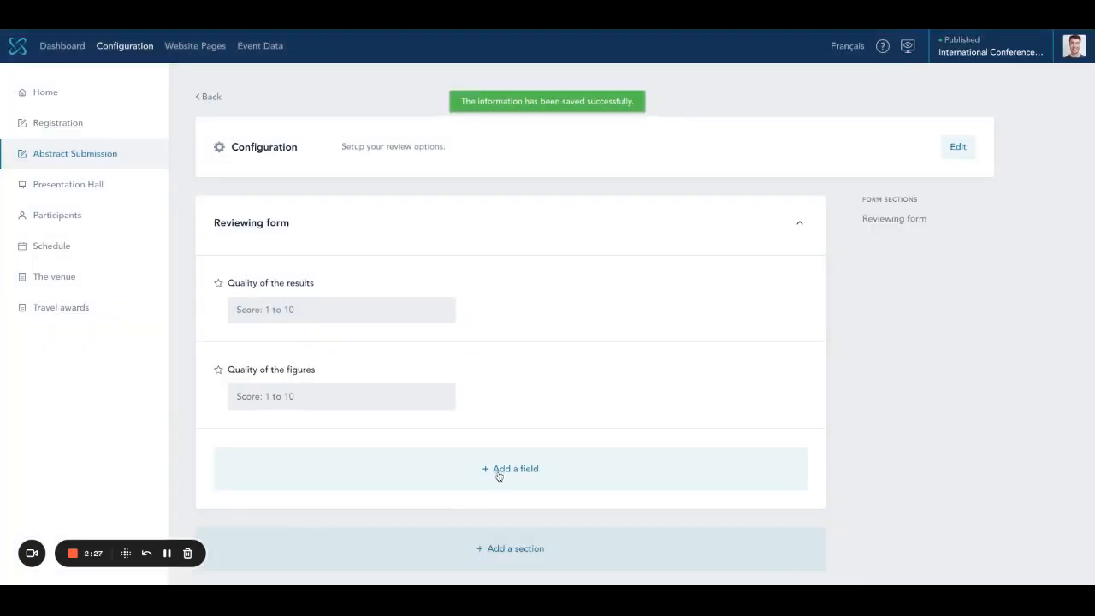
- Add a mandatory long text question 'What are the strengths?' with internal name 'Strengths'
{"action": "left_click", "coordinate": [499, 471]}
{"action": "left_click", "coordinate": [457, 522]}
{"action": "left_click", "coordinate": [916, 108]}
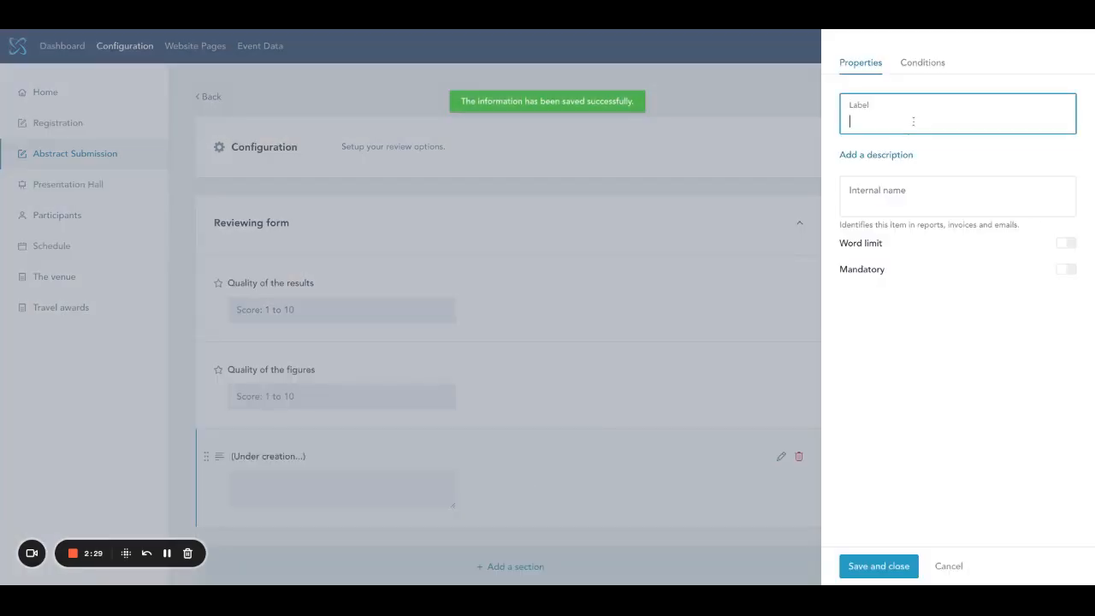
{"action": "type", "text": "What are the strengths"}
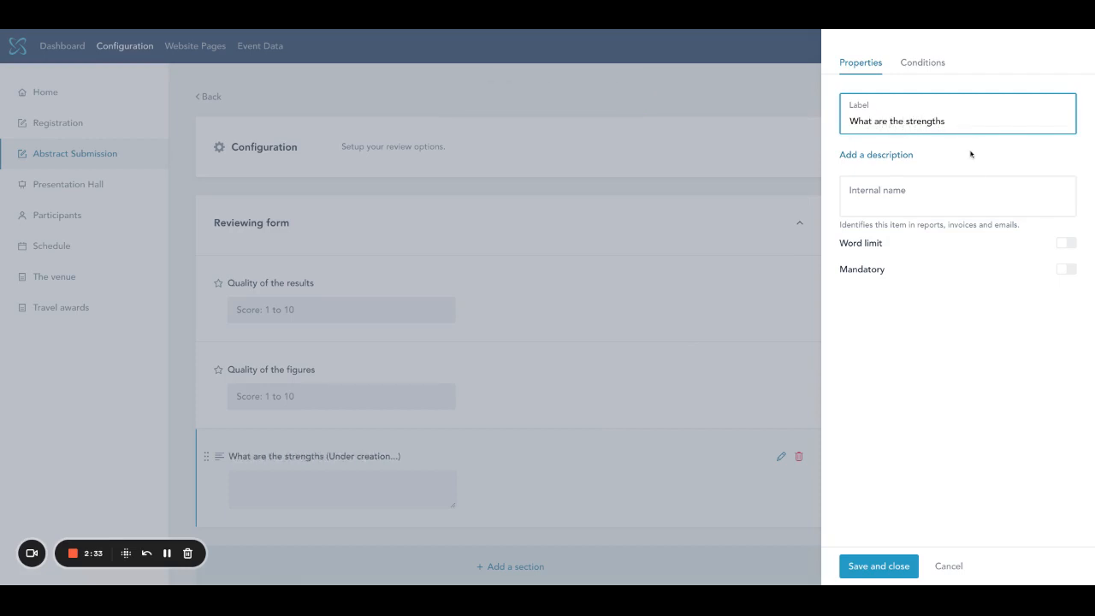
{"action": "type", "text": "?"}
{"action": "left_click", "coordinate": [904, 190]}
{"action": "type", "text": "St"}
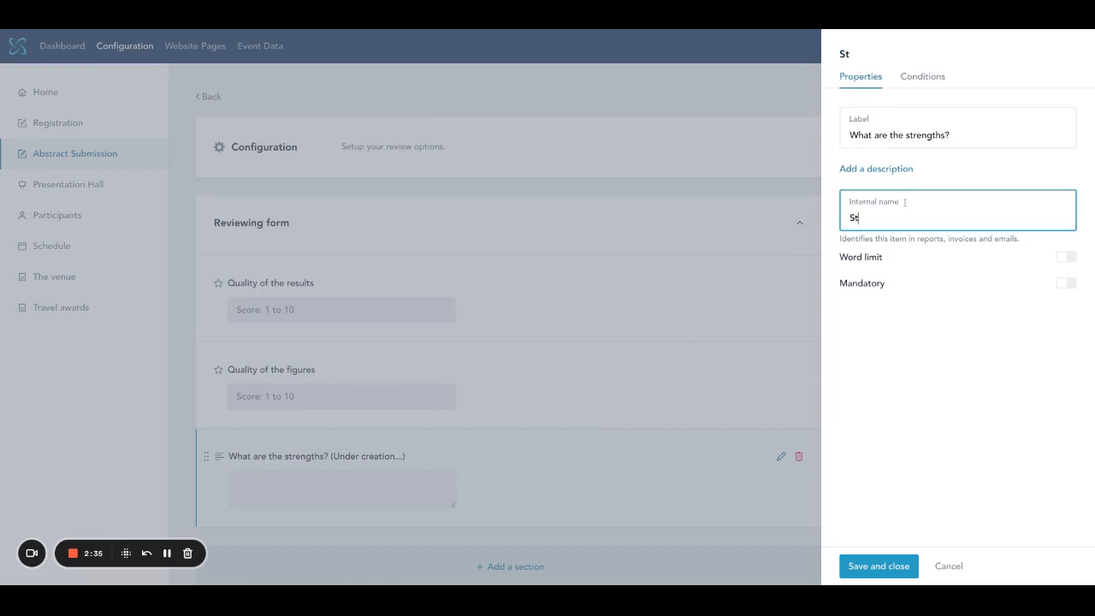
{"action": "type", "text": "rengths"}
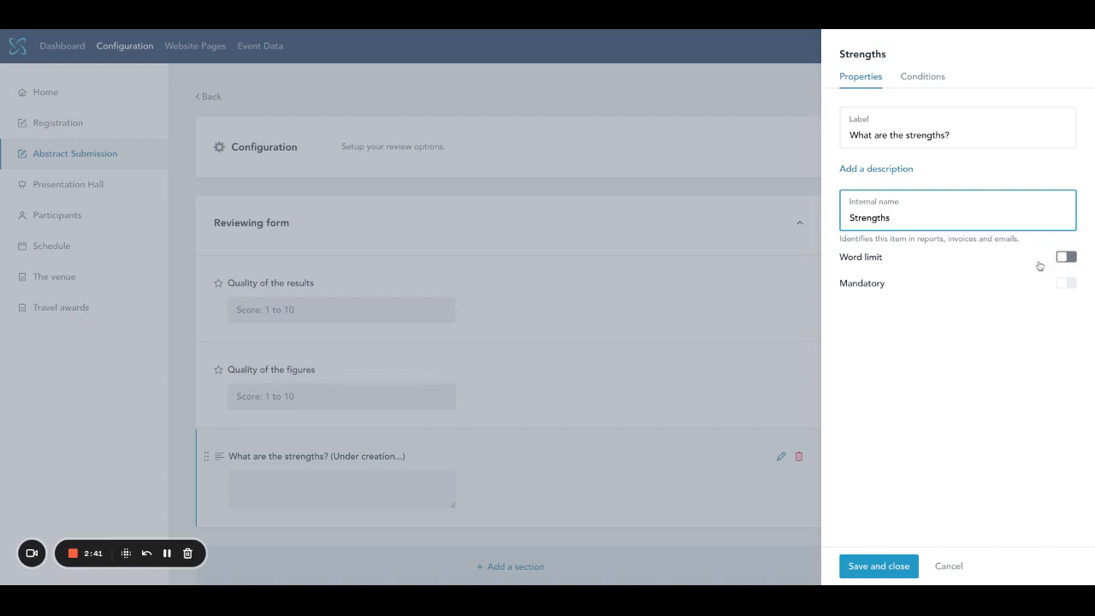
{"action": "left_click", "coordinate": [1062, 284]}
{"action": "left_click", "coordinate": [878, 571]}
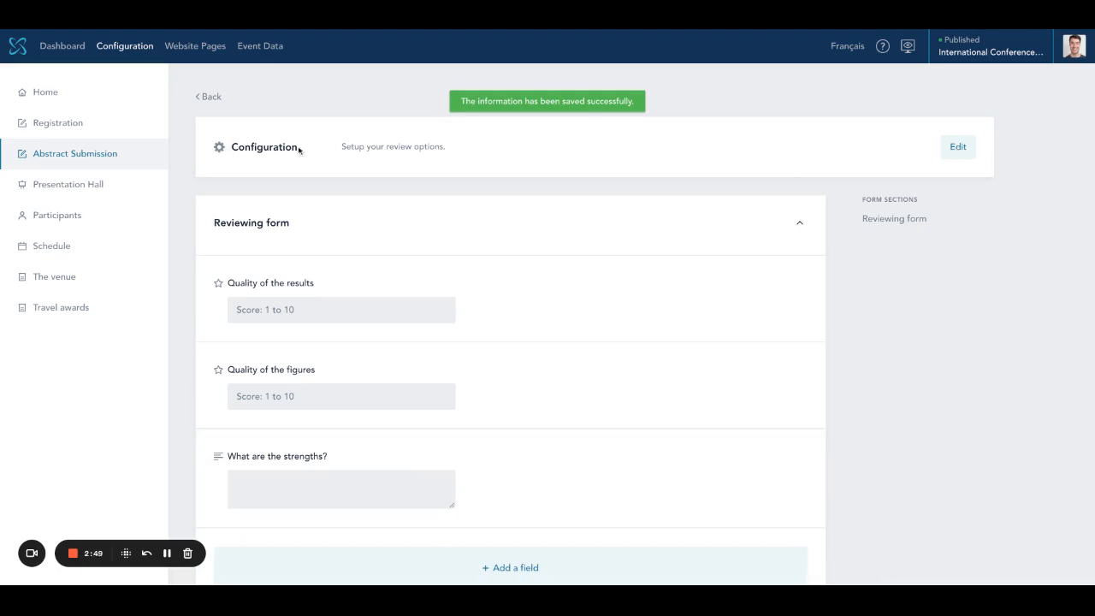
- Open the review configuration's fields-visible-to-reviewers list, leaving First and Last name hidden
{"action": "left_click", "coordinate": [958, 148]}
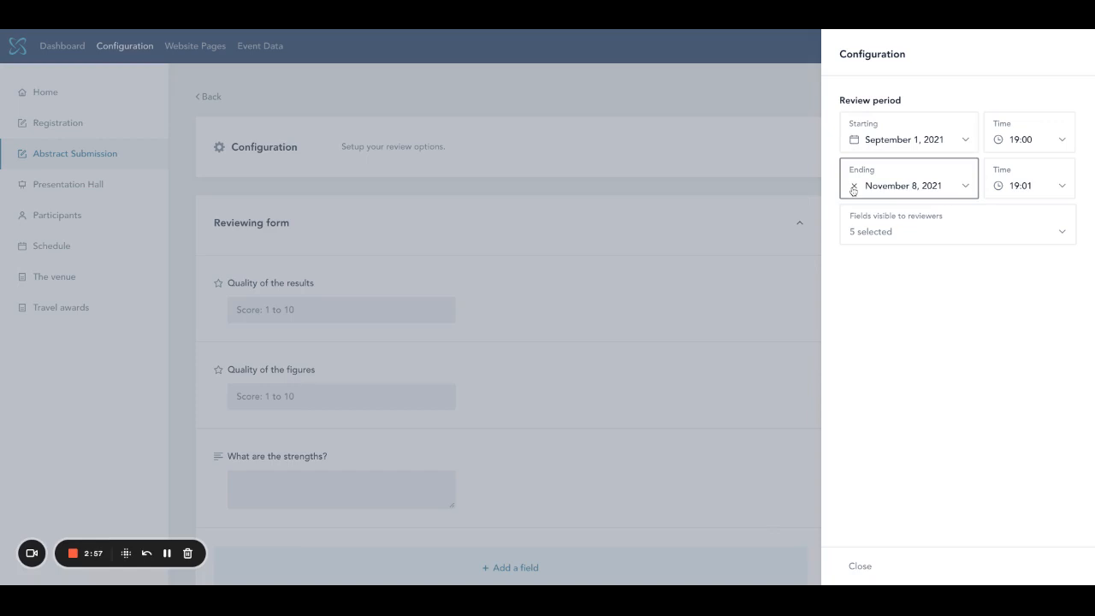
{"action": "left_click", "coordinate": [920, 238]}
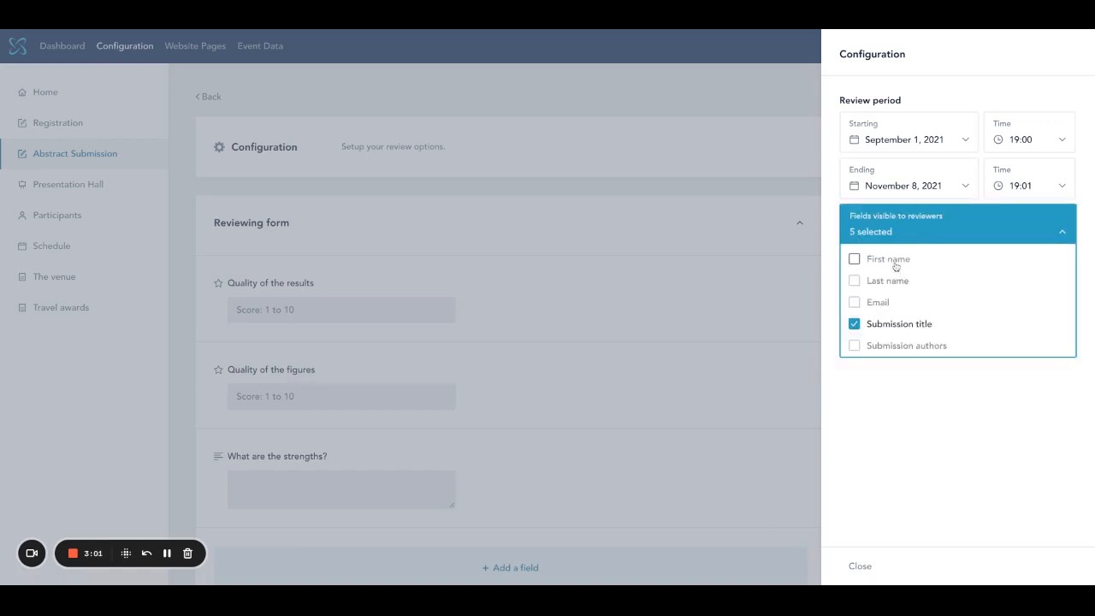
{"action": "scroll", "coordinate": [924, 337], "scroll_direction": "down", "scroll_amount": 3}
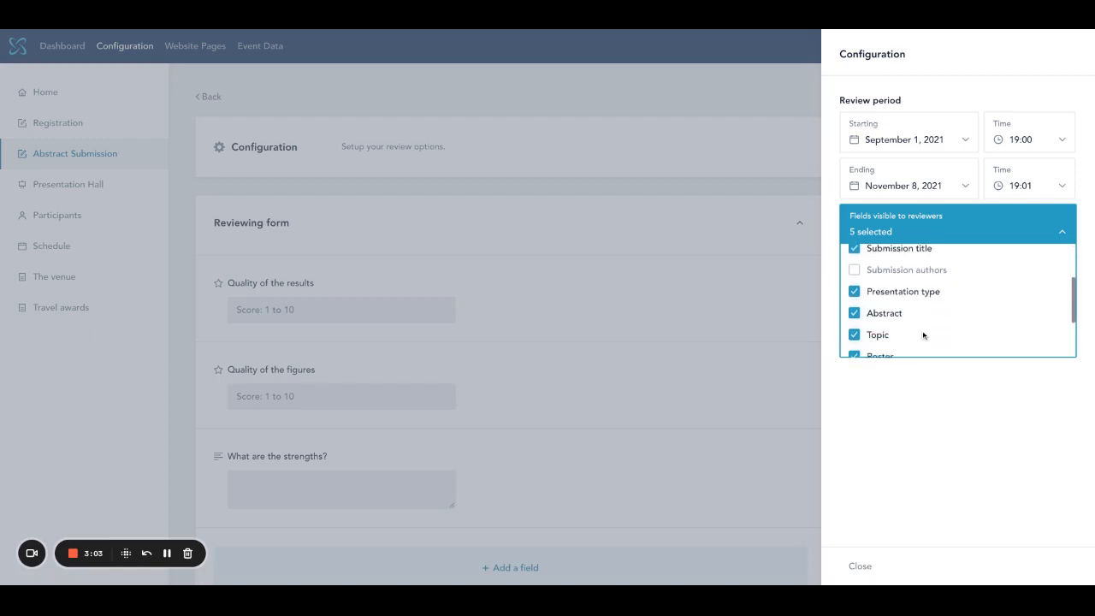
{"action": "scroll", "coordinate": [923, 335], "scroll_direction": "up", "scroll_amount": 3}
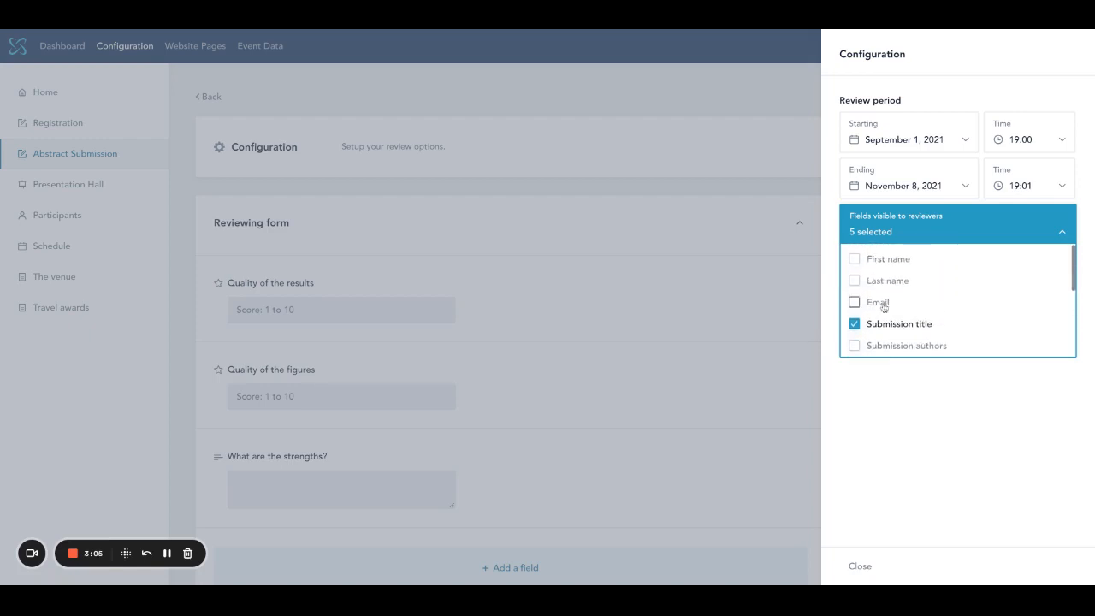
{"action": "left_click", "coordinate": [853, 259]}
{"action": "left_click", "coordinate": [854, 281]}
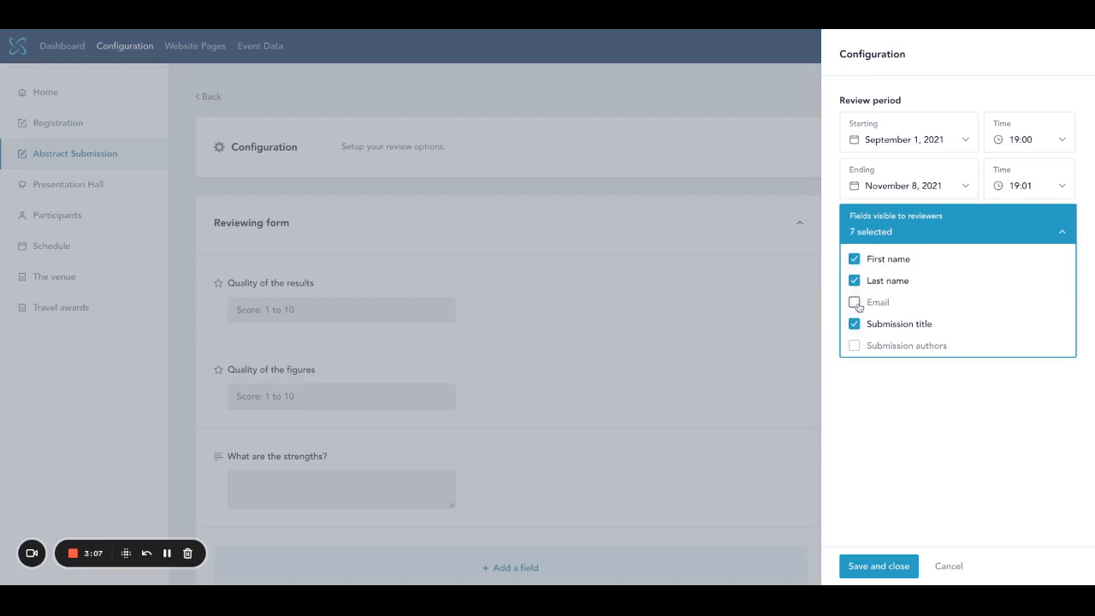
{"action": "left_click", "coordinate": [855, 281]}
{"action": "left_click", "coordinate": [854, 260]}
{"action": "scroll", "coordinate": [864, 291], "scroll_direction": "down", "scroll_amount": 2}
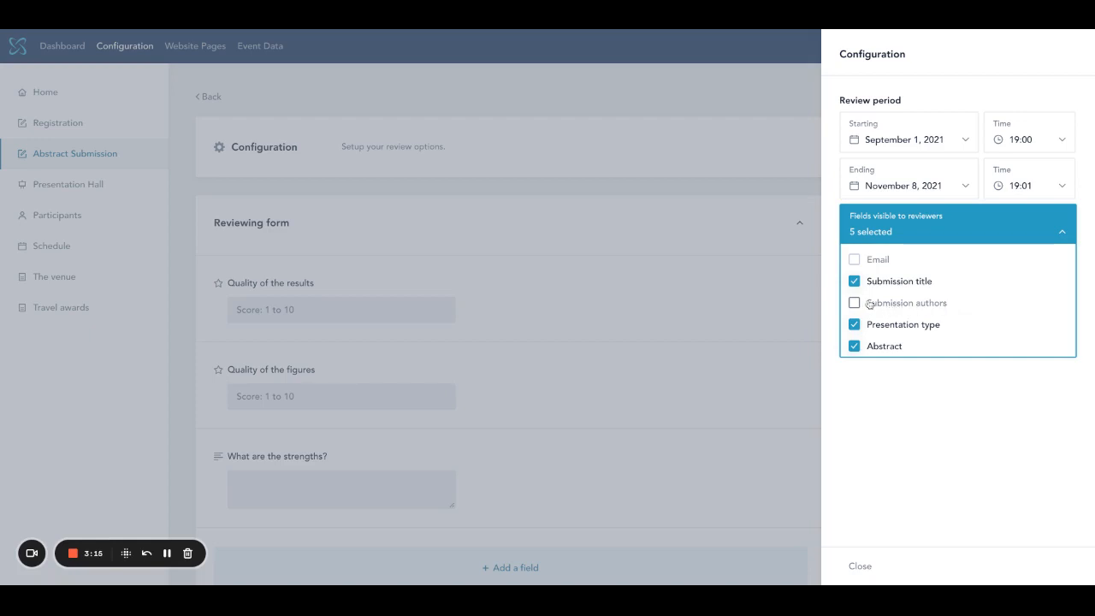
{"action": "scroll", "coordinate": [931, 310], "scroll_direction": "up", "scroll_amount": 1}
{"action": "scroll", "coordinate": [930, 310], "scroll_direction": "down", "scroll_amount": 4}
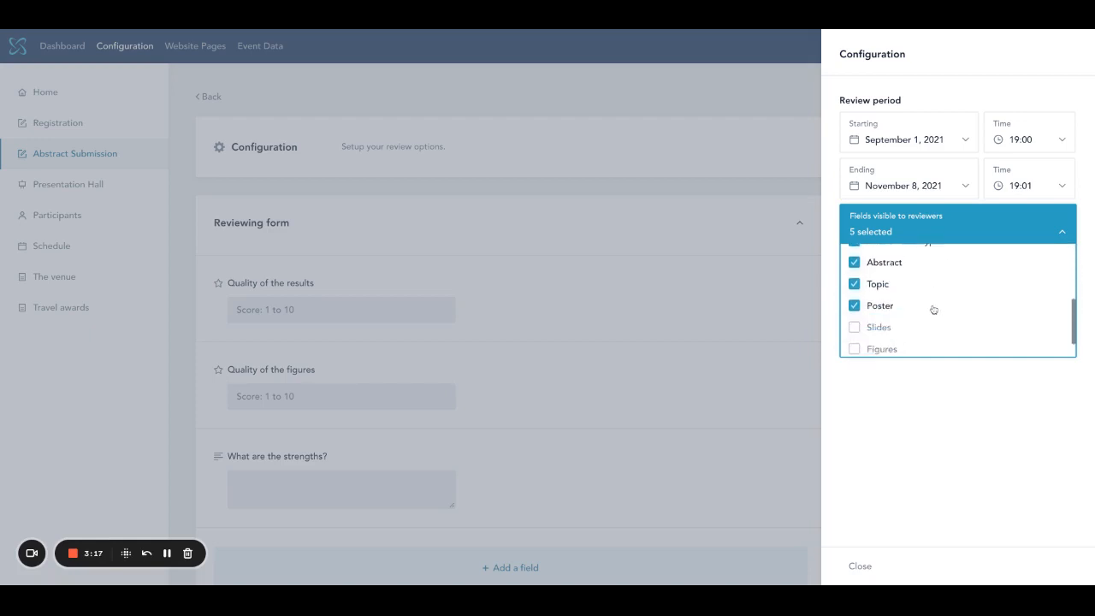
- Make only Slides newly visible to reviewers and save the review configuration
{"action": "left_click", "coordinate": [853, 298]}
{"action": "left_click", "coordinate": [854, 320]}
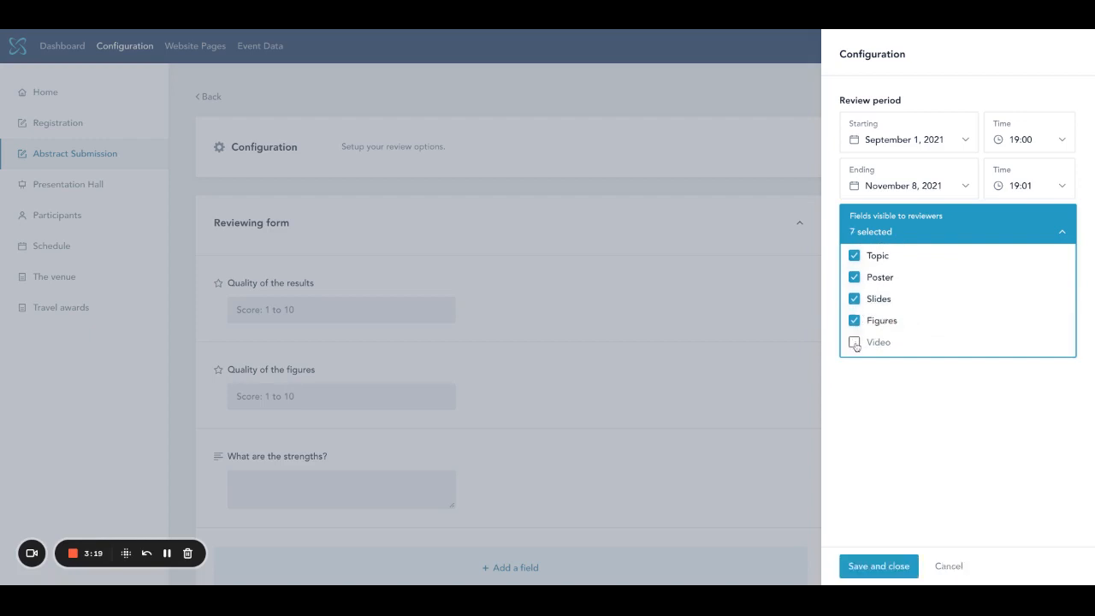
{"action": "left_click", "coordinate": [854, 341]}
{"action": "left_click", "coordinate": [854, 319]}
{"action": "left_click", "coordinate": [854, 342]}
{"action": "left_click", "coordinate": [854, 298]}
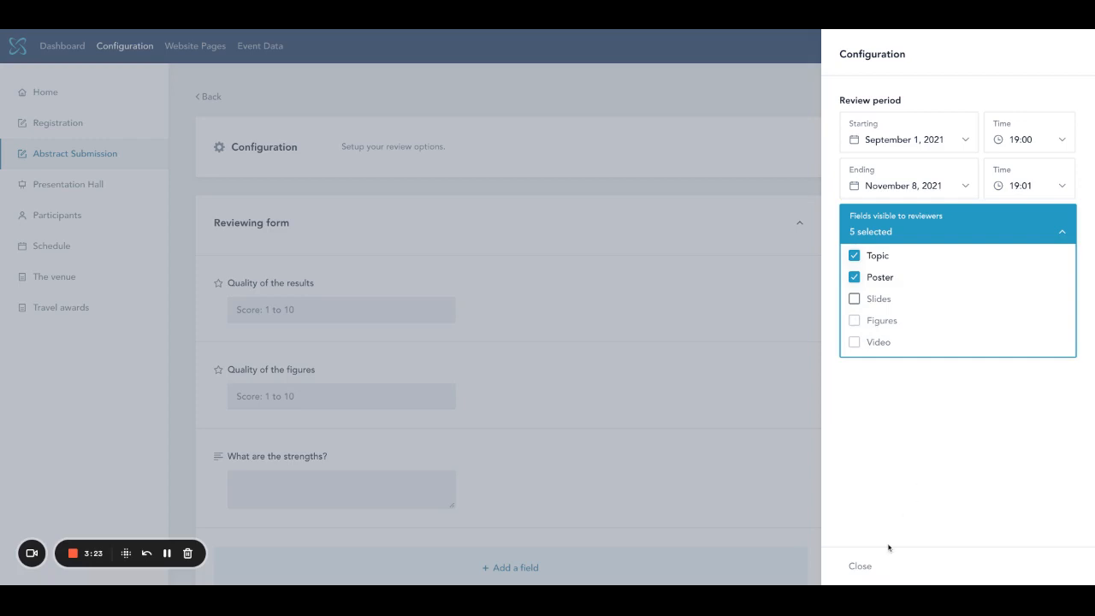
{"action": "left_click", "coordinate": [854, 300]}
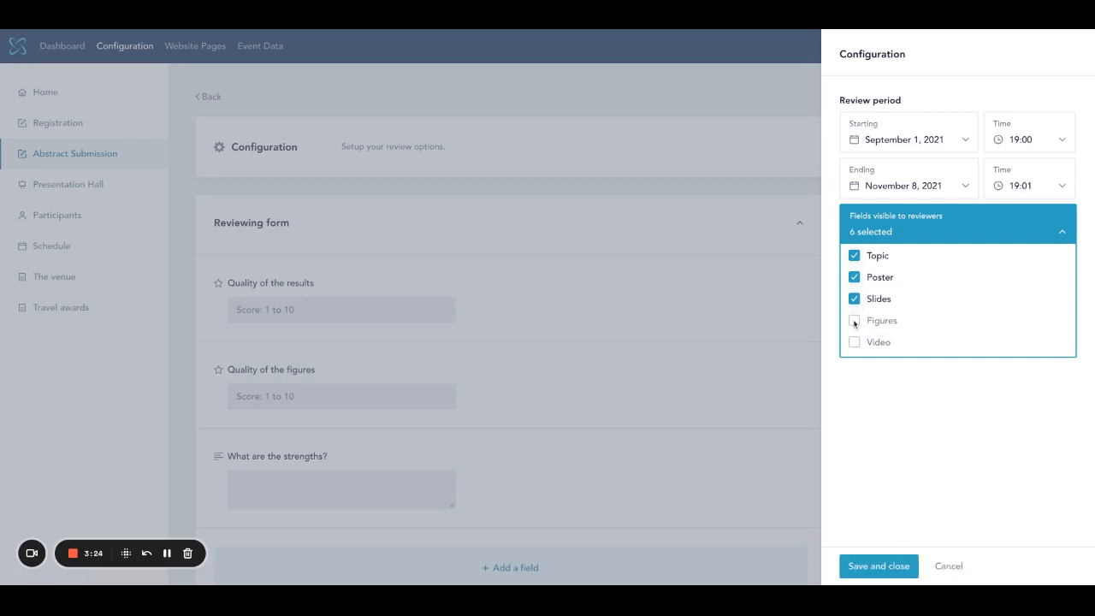
{"action": "left_click", "coordinate": [879, 567]}
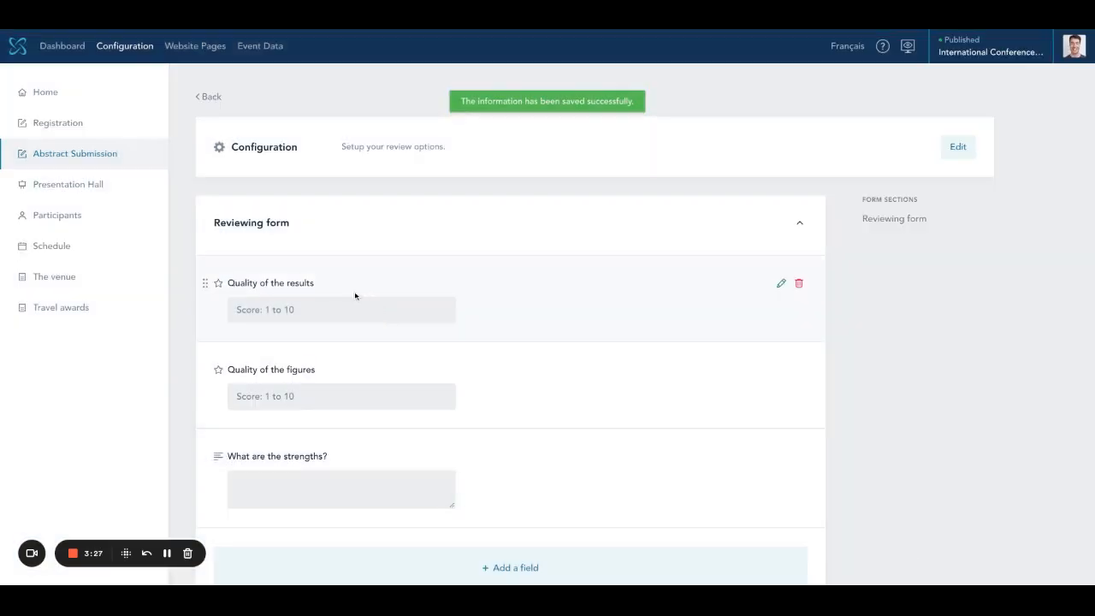
- Open the Submissions list of 14 entries from the Event Data menu
{"action": "mouse_move", "coordinate": [127, 50]}
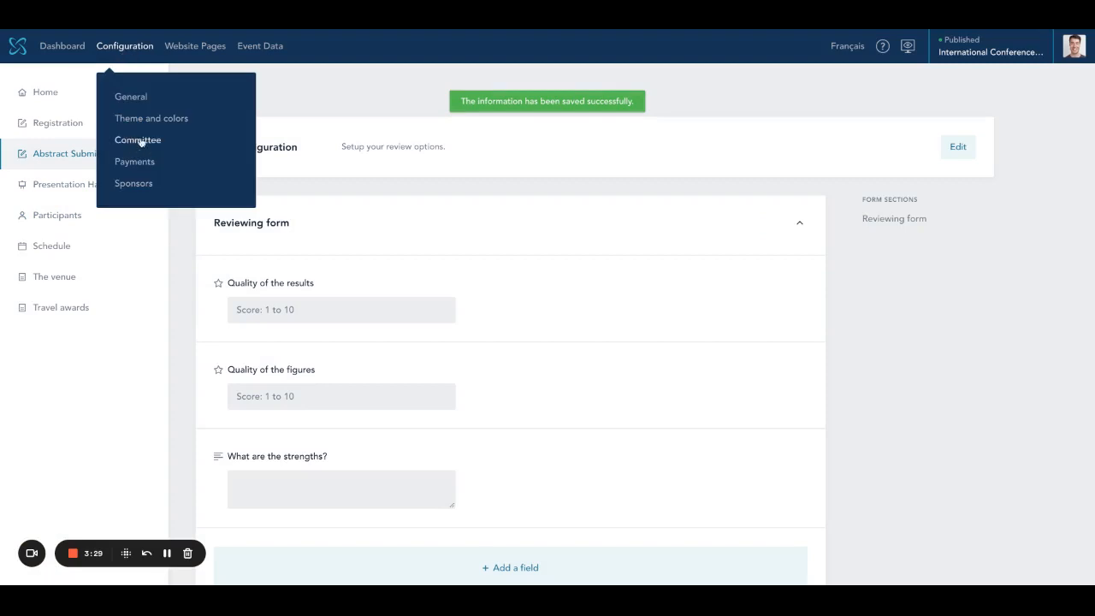
{"action": "mouse_move", "coordinate": [195, 47]}
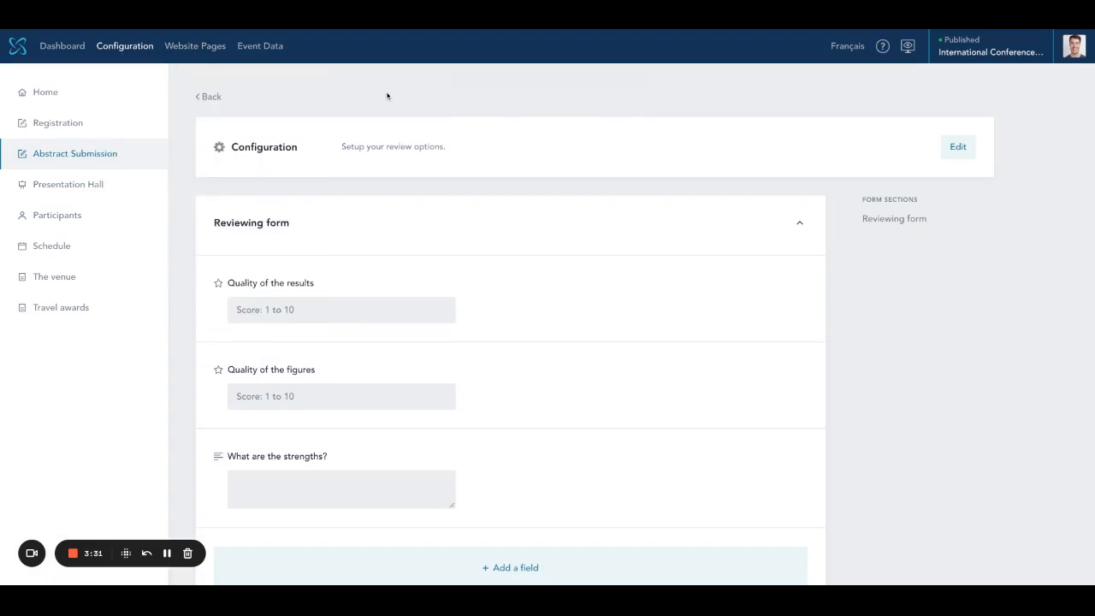
{"action": "left_click", "coordinate": [261, 46]}
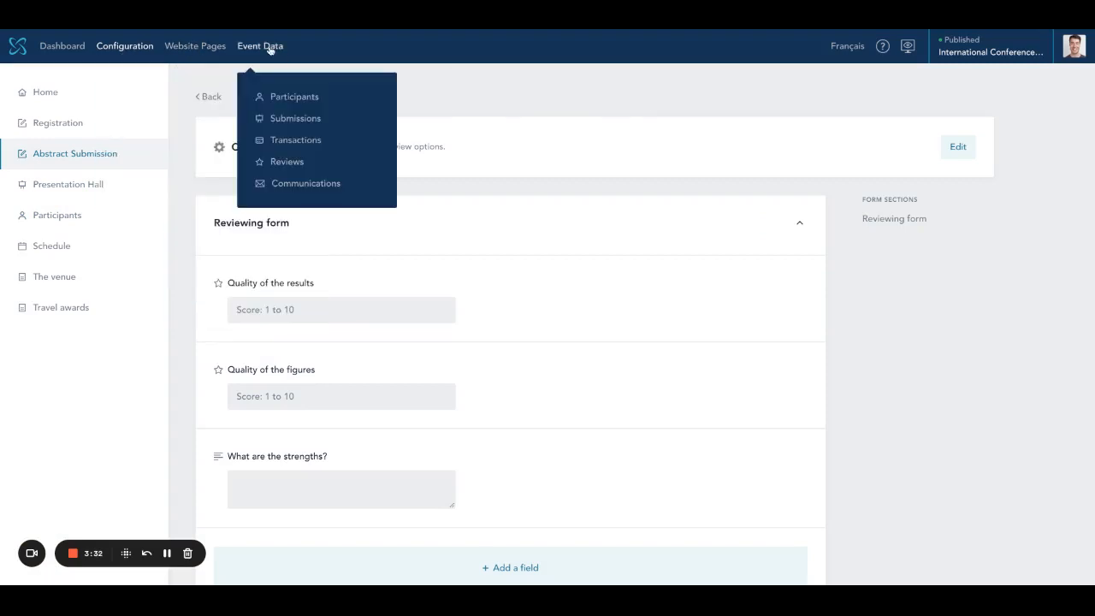
{"action": "left_click", "coordinate": [295, 118]}
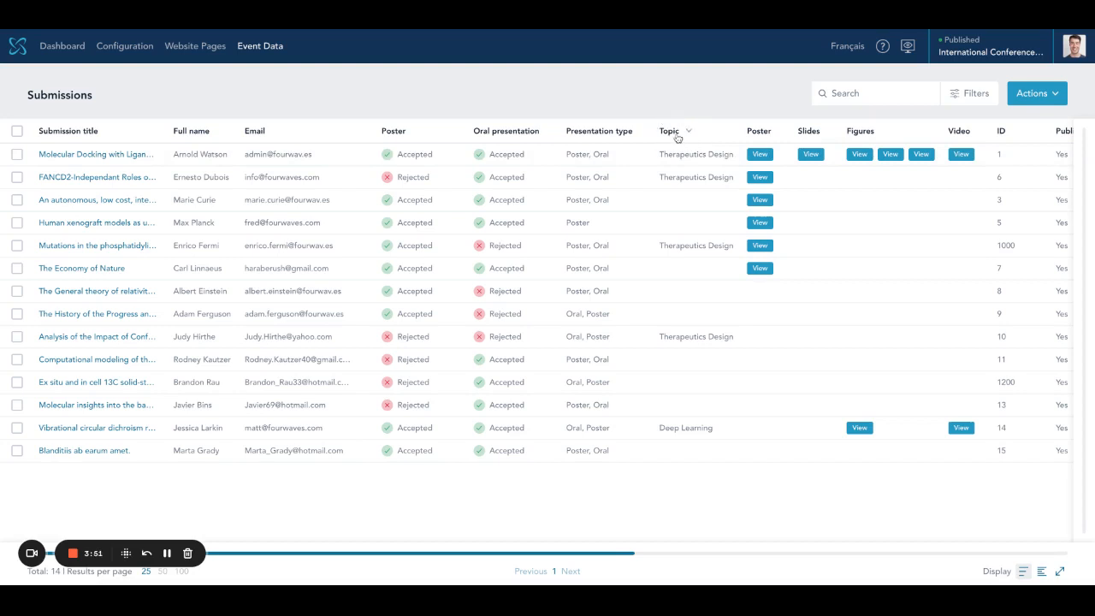
- Filter the submissions by the Therapeutics Design topic, leaving 4 entries
{"action": "left_click", "coordinate": [971, 96]}
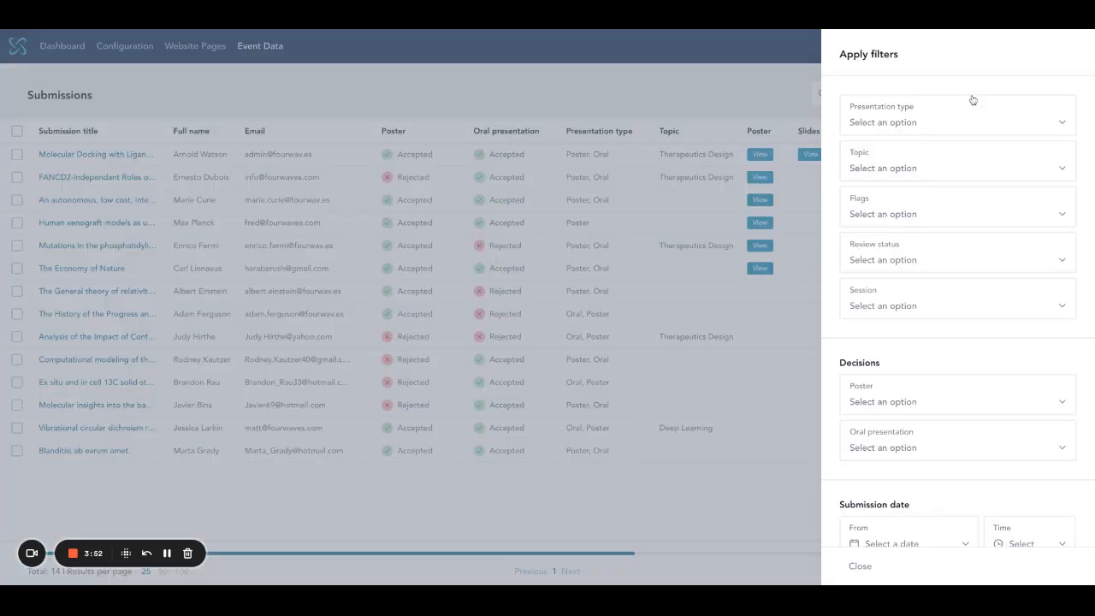
{"action": "left_click", "coordinate": [955, 171]}
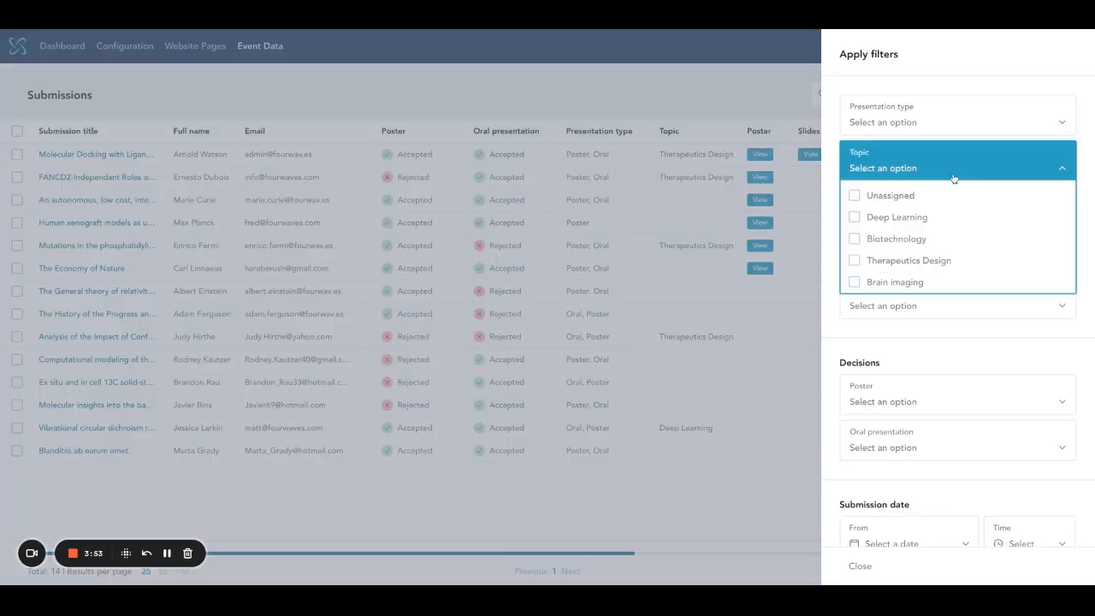
{"action": "left_click", "coordinate": [853, 262]}
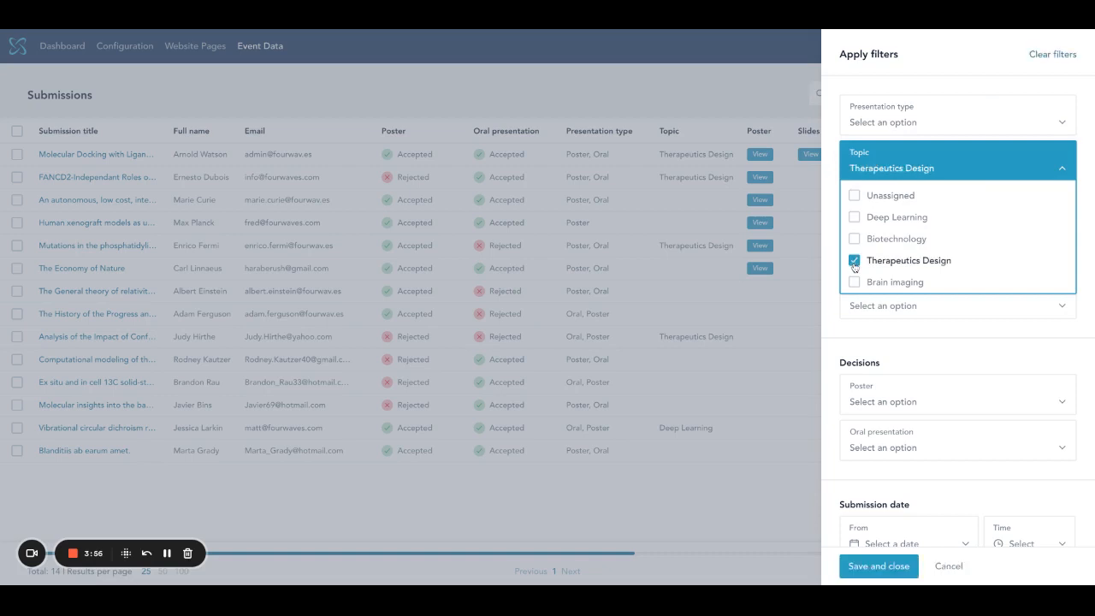
{"action": "left_click", "coordinate": [878, 564]}
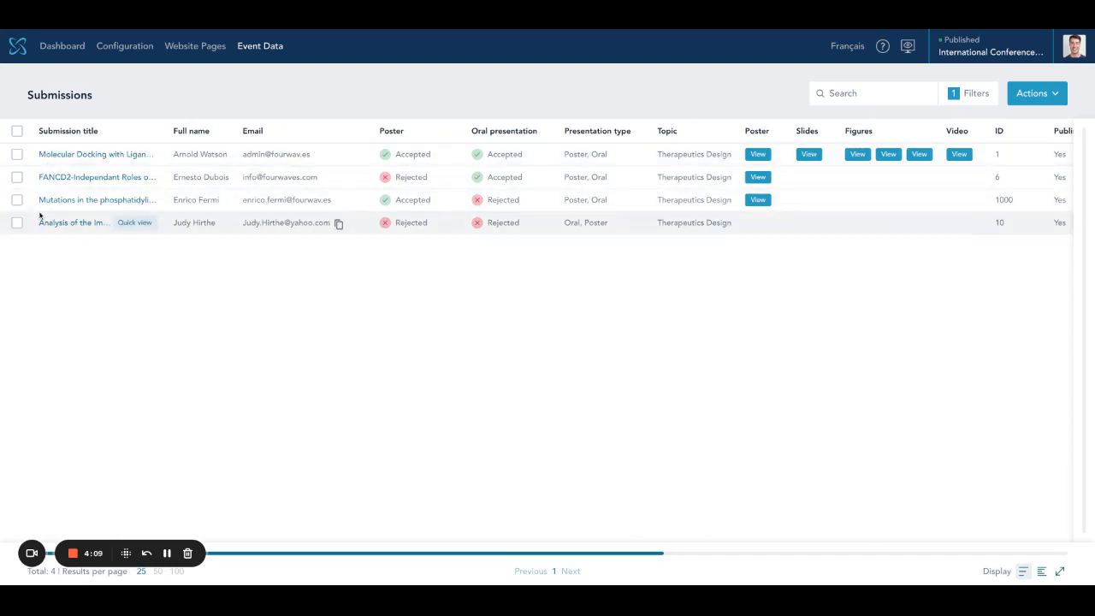
- Select all four submissions and pick both reviewers in the Assign reviewers wizard
{"action": "left_click", "coordinate": [17, 132]}
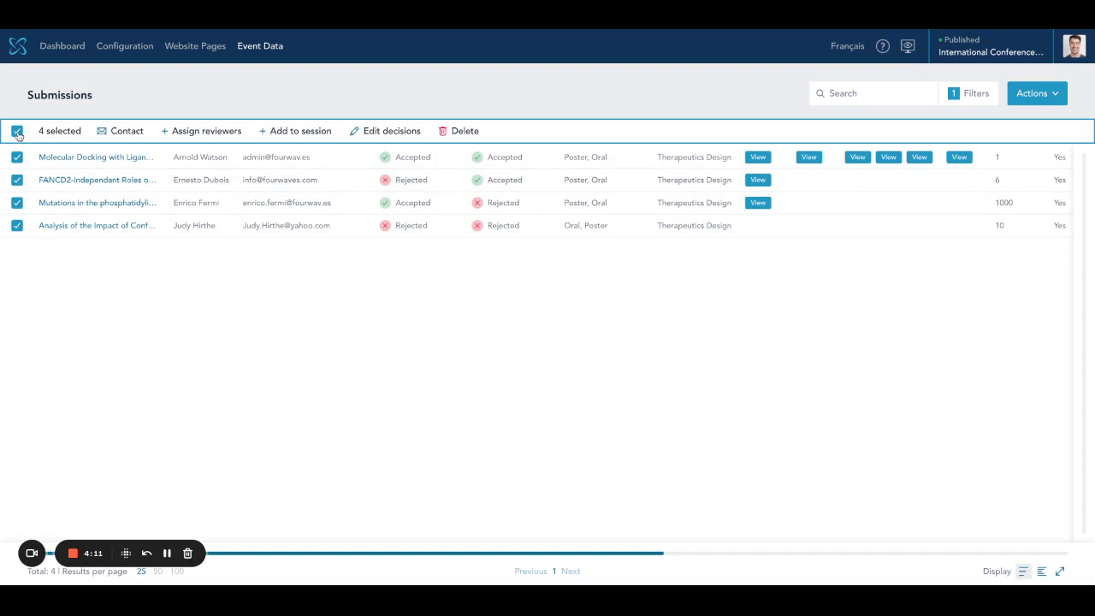
{"action": "left_click", "coordinate": [209, 132]}
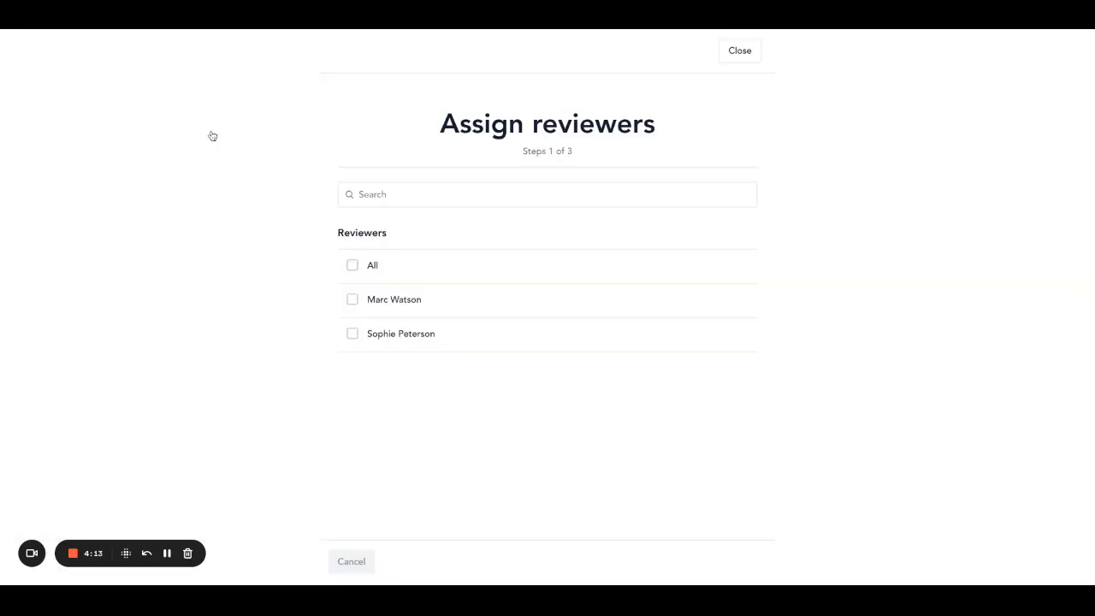
{"action": "left_click", "coordinate": [376, 307]}
{"action": "left_click", "coordinate": [379, 333]}
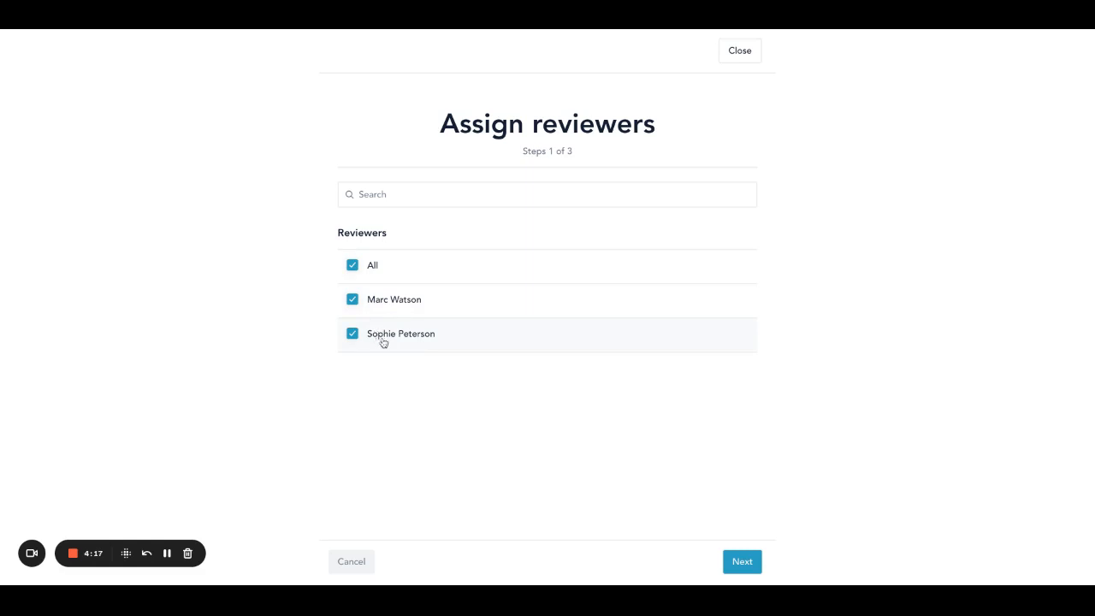
{"action": "left_click", "coordinate": [756, 566]}
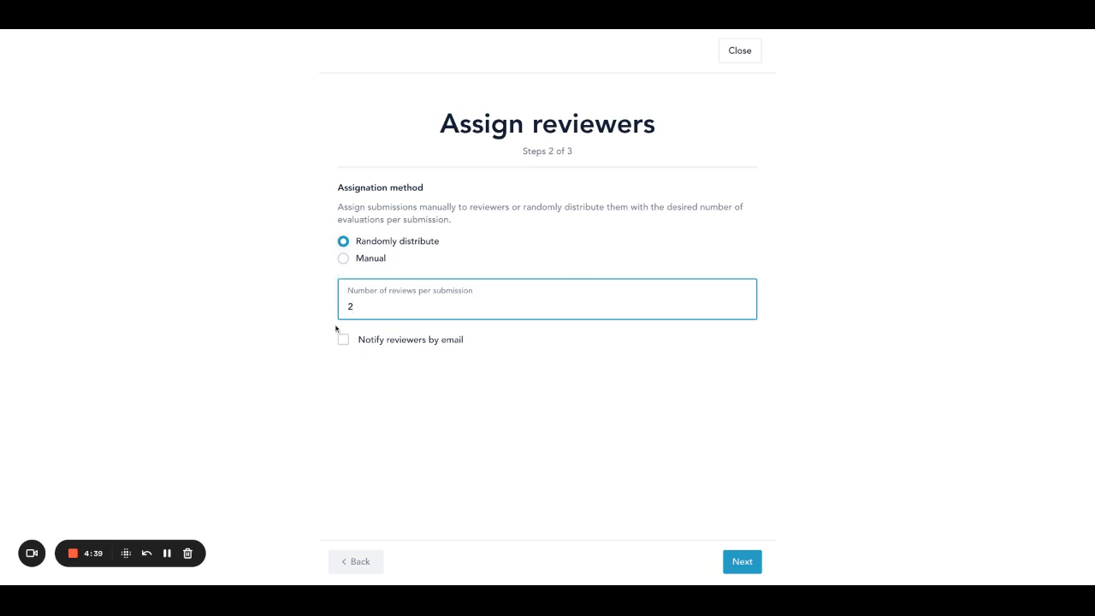
- Manually assign the 8 reviews without email notification, then return to the dashboard
{"action": "left_click", "coordinate": [344, 260]}
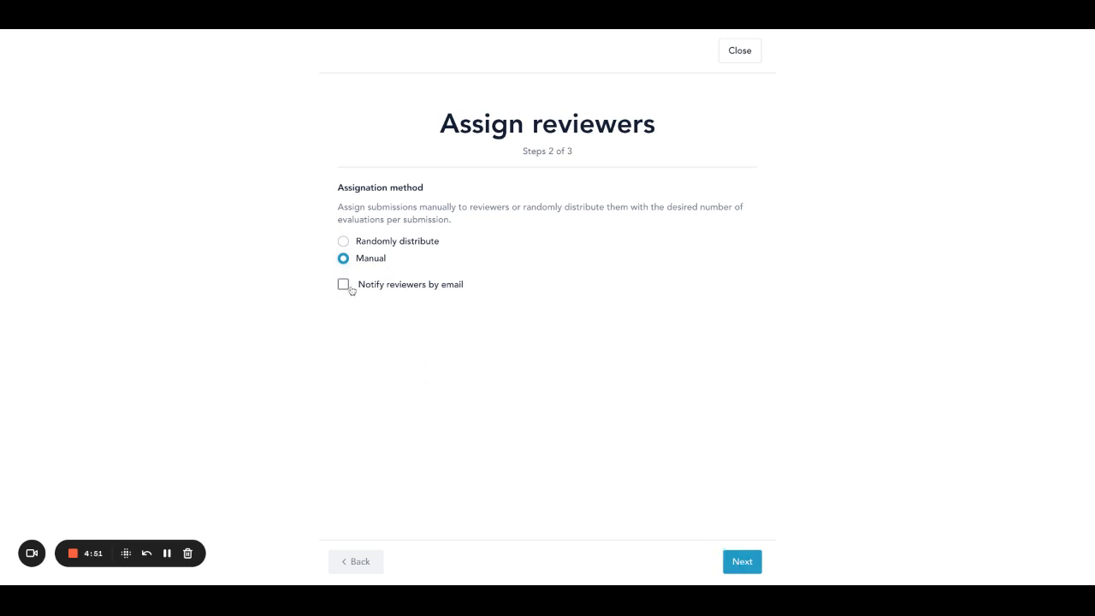
{"action": "left_click", "coordinate": [343, 285]}
{"action": "left_click", "coordinate": [344, 285]}
{"action": "left_click", "coordinate": [742, 563]}
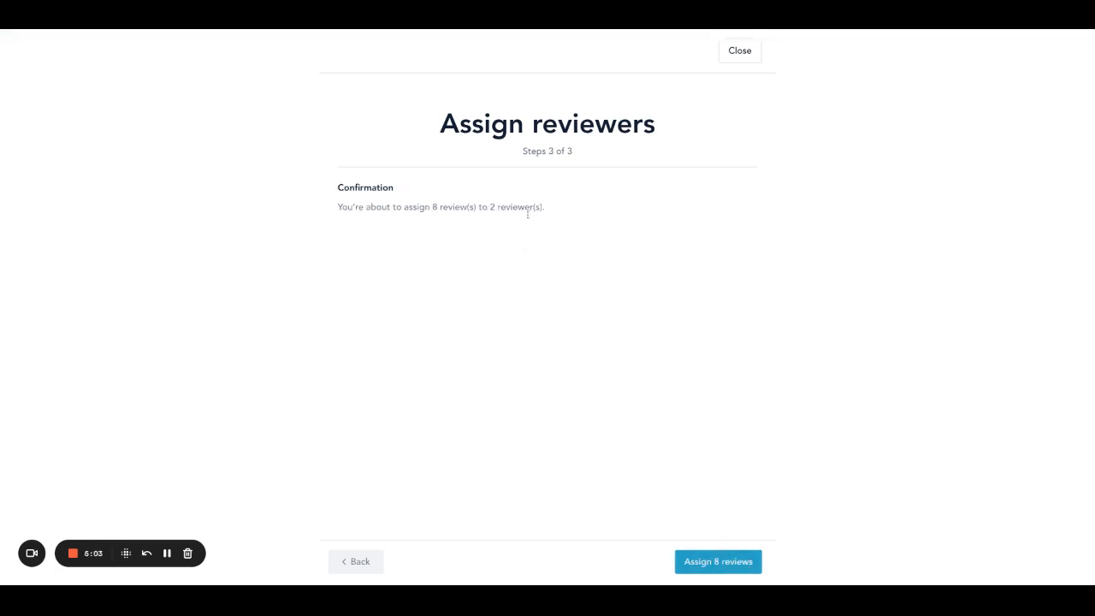
{"action": "left_click", "coordinate": [712, 562]}
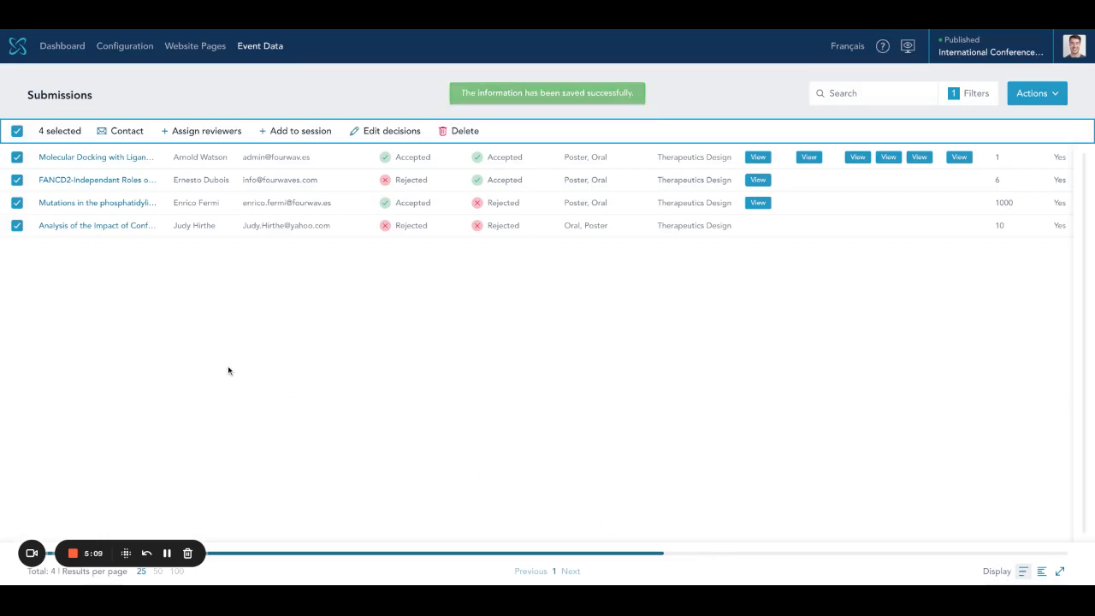
{"action": "left_click", "coordinate": [71, 48]}
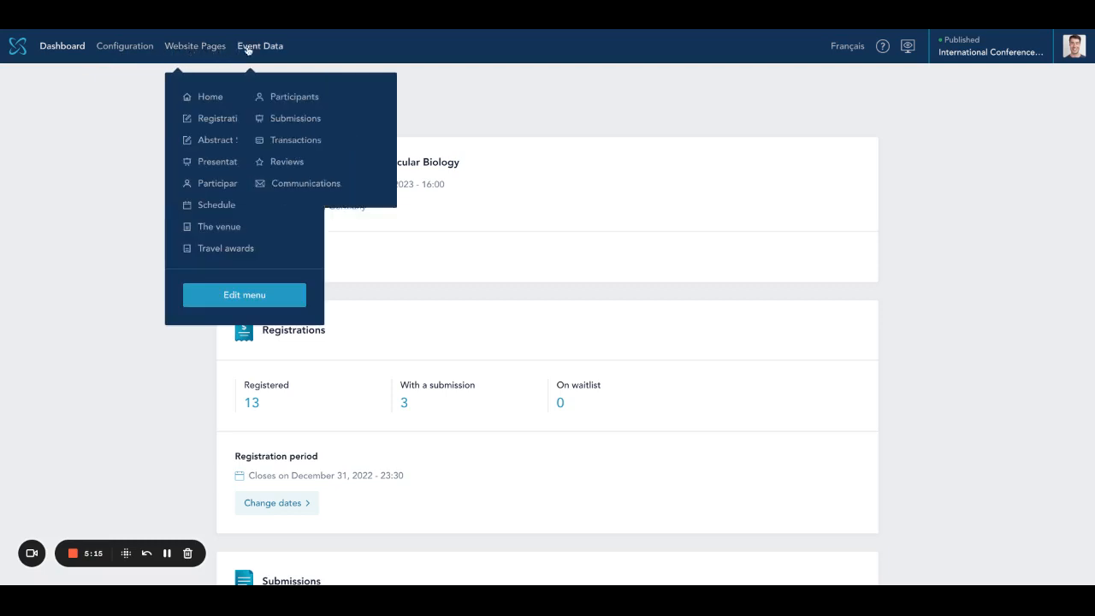
- Open the Reviews list filtered to Pending, showing eight unscored reviews across four submissions
{"action": "mouse_move", "coordinate": [261, 50]}
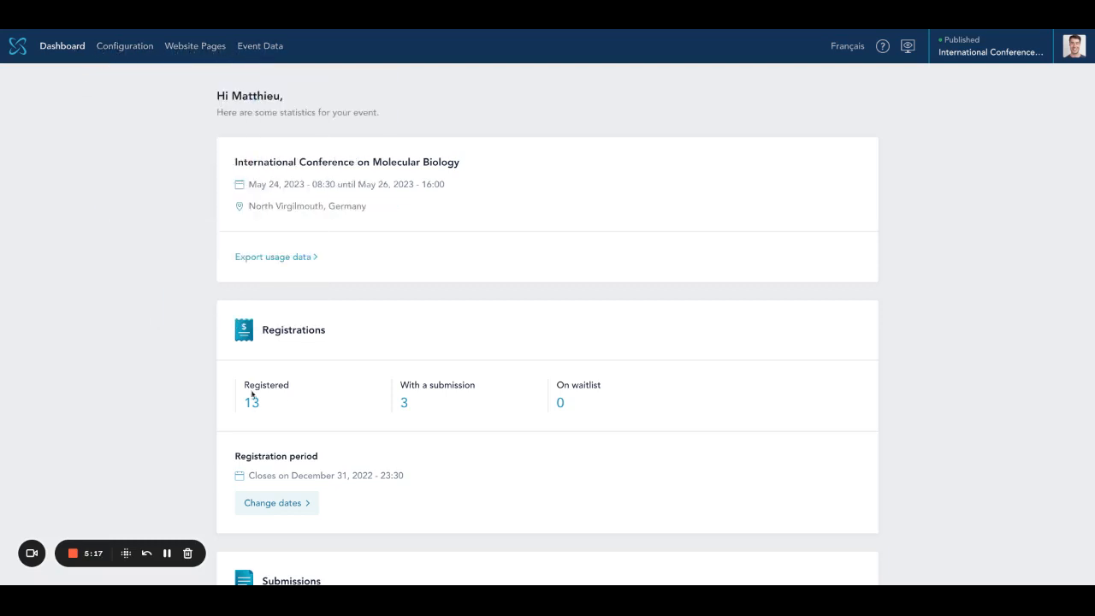
{"action": "scroll", "coordinate": [256, 397], "scroll_direction": "down", "scroll_amount": 10}
{"action": "scroll", "coordinate": [282, 397], "scroll_direction": "up", "scroll_amount": 3}
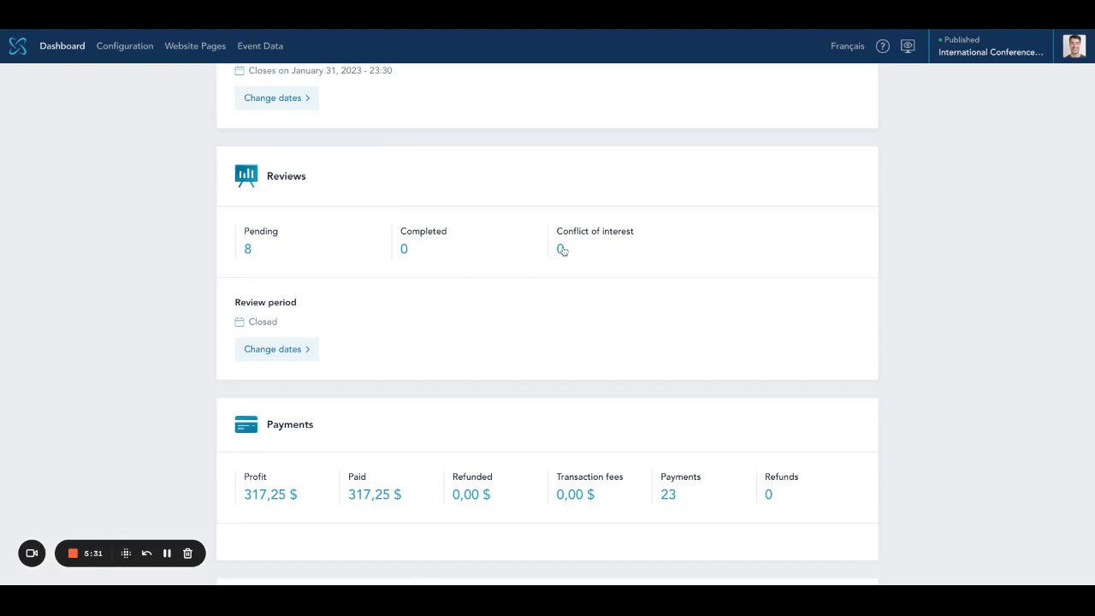
{"action": "left_click", "coordinate": [247, 250]}
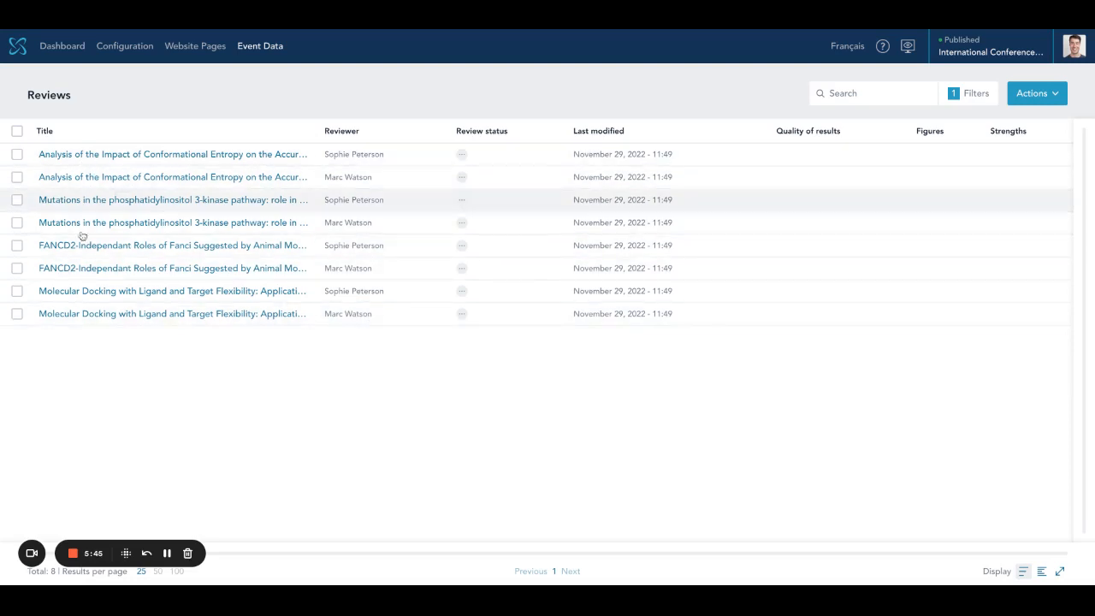
- Declare and confirm a conflict of interest on the Molecular Docking with Ligand and Target Flexibility review
{"action": "left_click", "coordinate": [111, 292]}
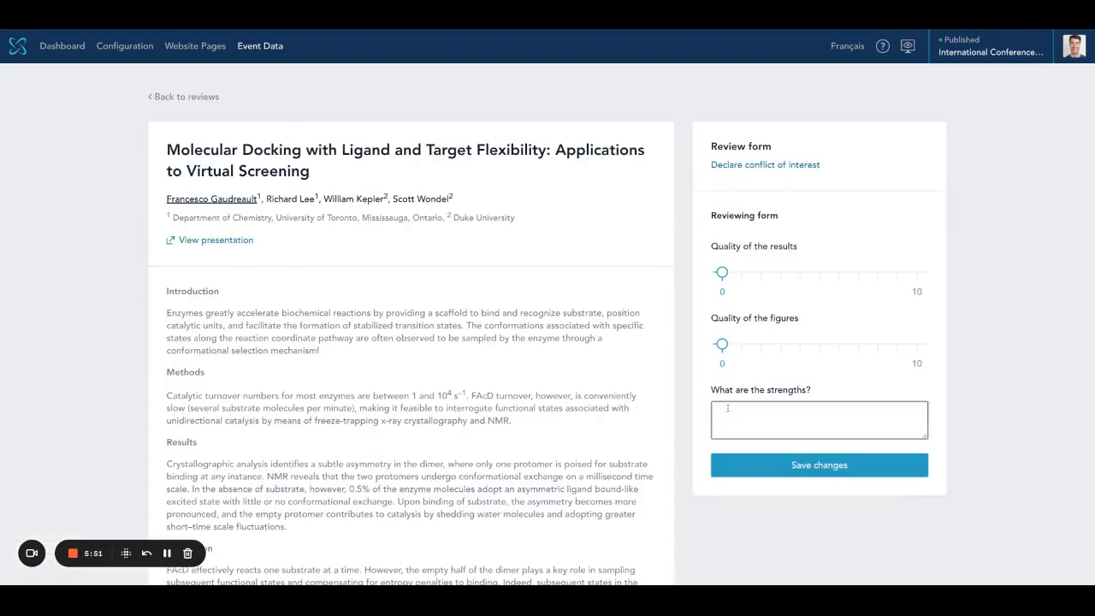
{"action": "left_click", "coordinate": [767, 166]}
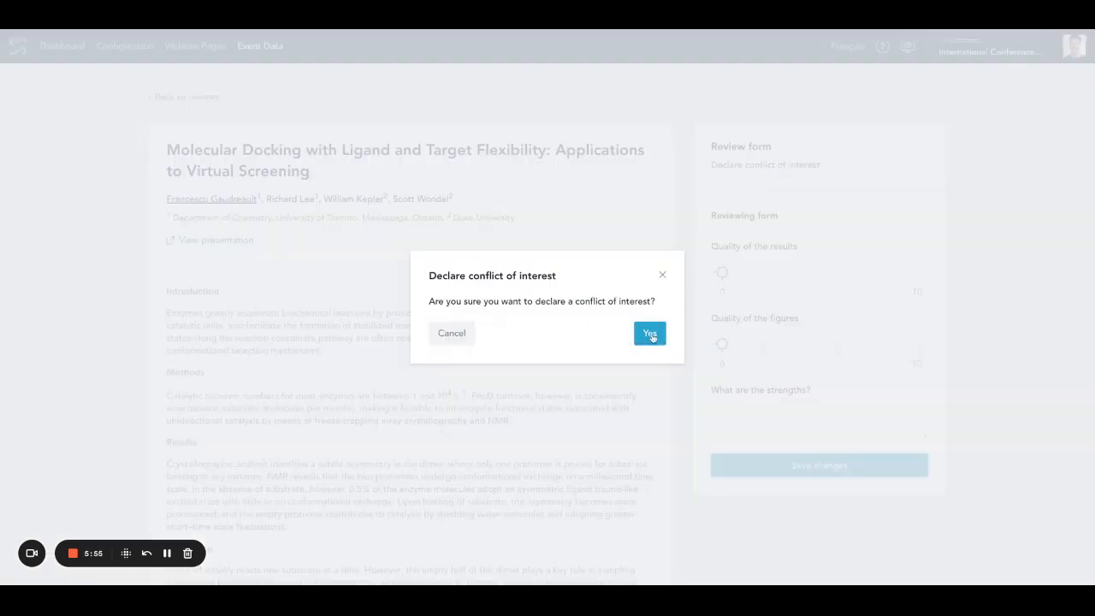
{"action": "left_click", "coordinate": [650, 332]}
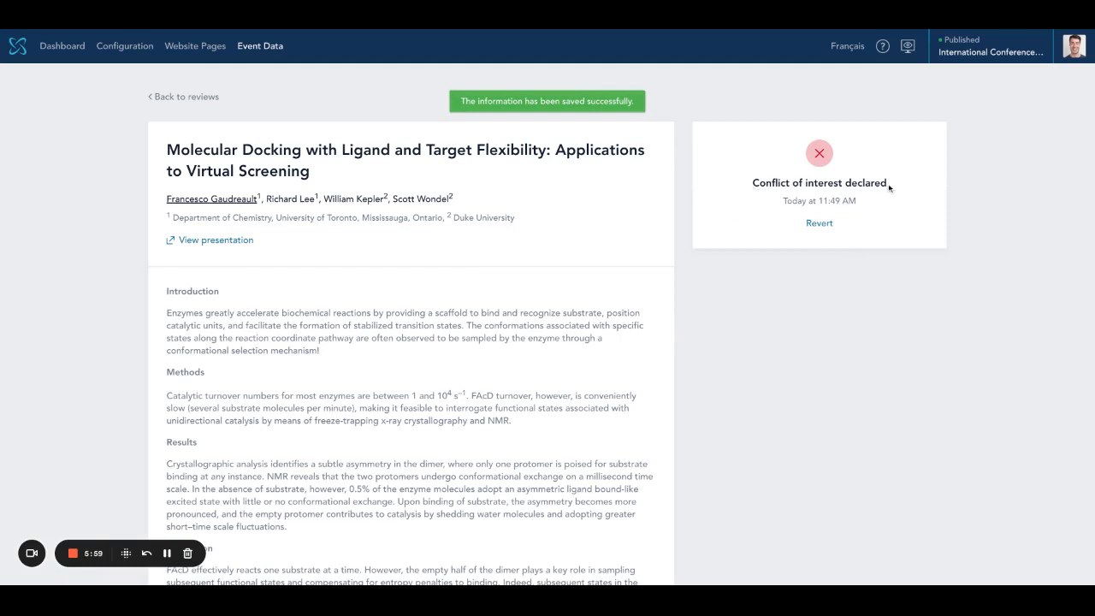
- Revert the conflict and submit the Molecular Docking review with results 8, figures 7, strengths 'Good.'
{"action": "left_click", "coordinate": [823, 223]}
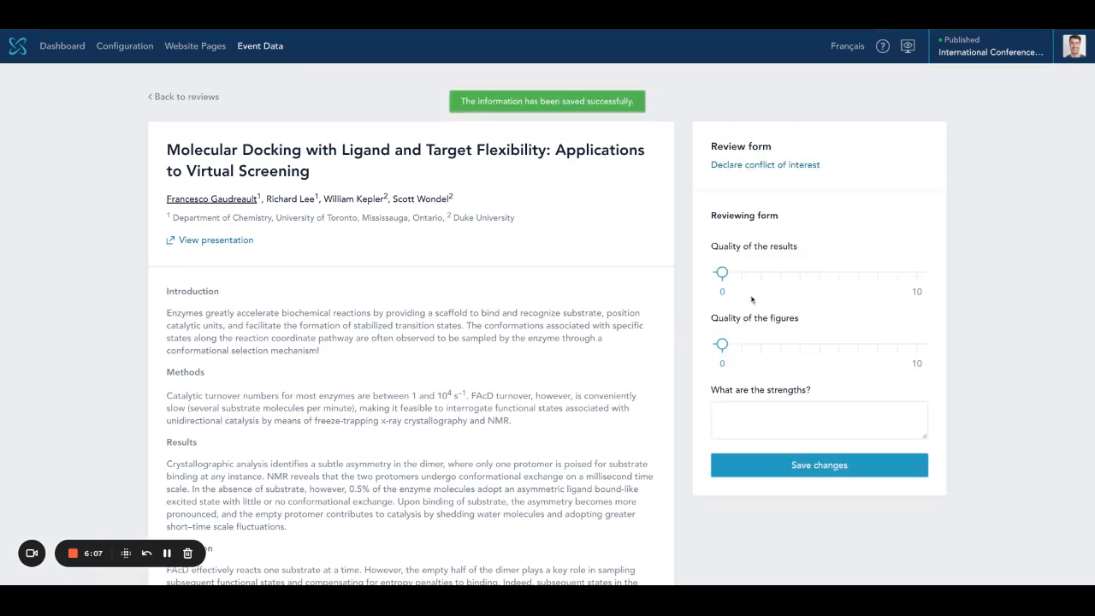
{"action": "left_click_drag", "start_coordinate": [721, 273], "coordinate": [878, 272]}
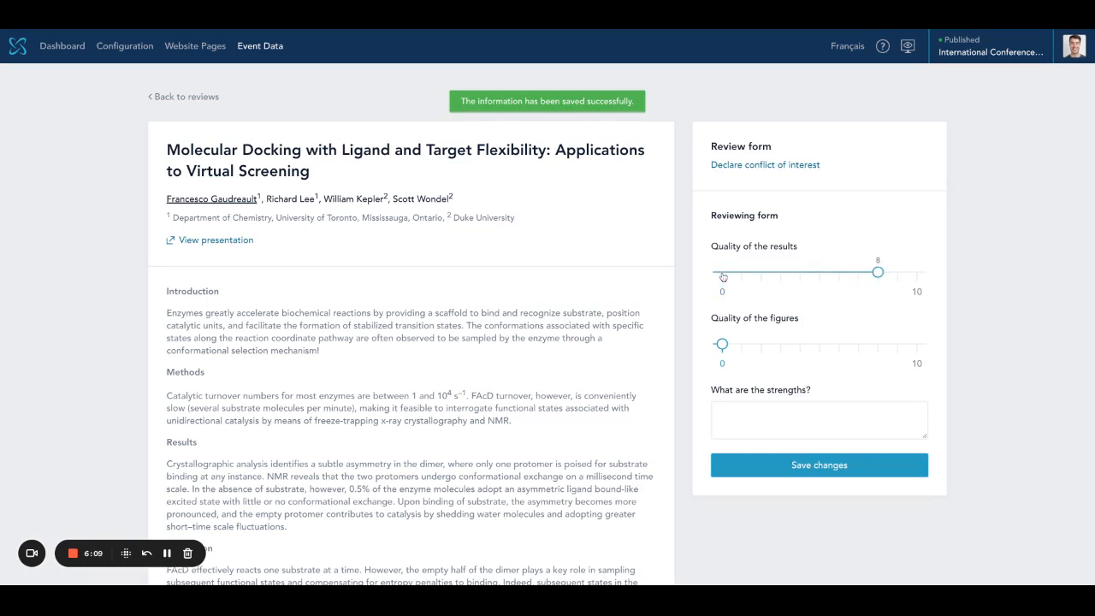
{"action": "left_click_drag", "start_coordinate": [722, 343], "coordinate": [878, 343]}
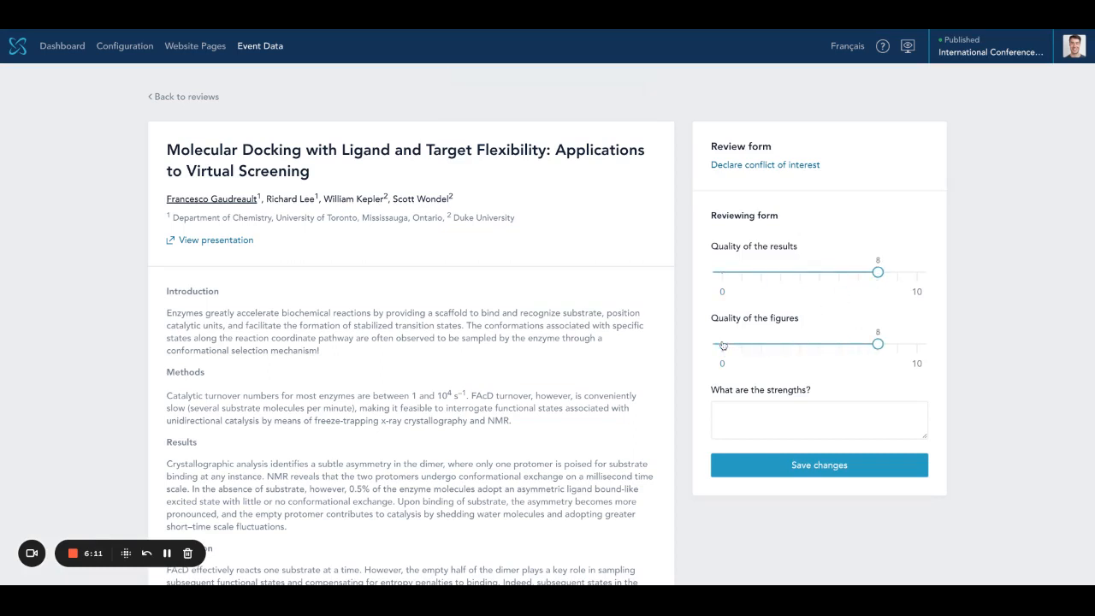
{"action": "key", "text": "Left"}
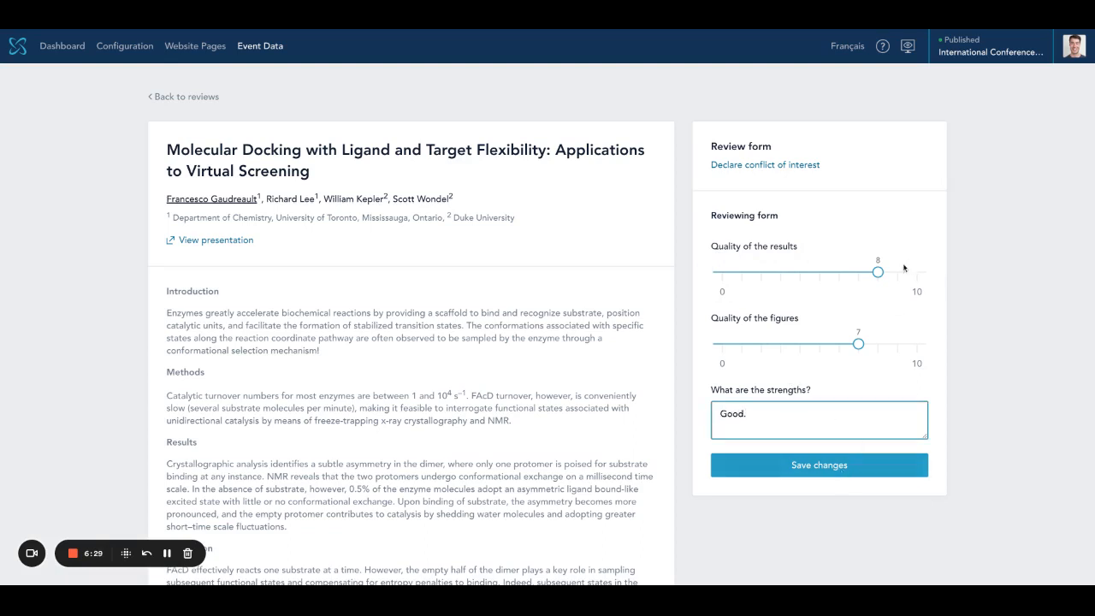
{"action": "left_click", "coordinate": [829, 465]}
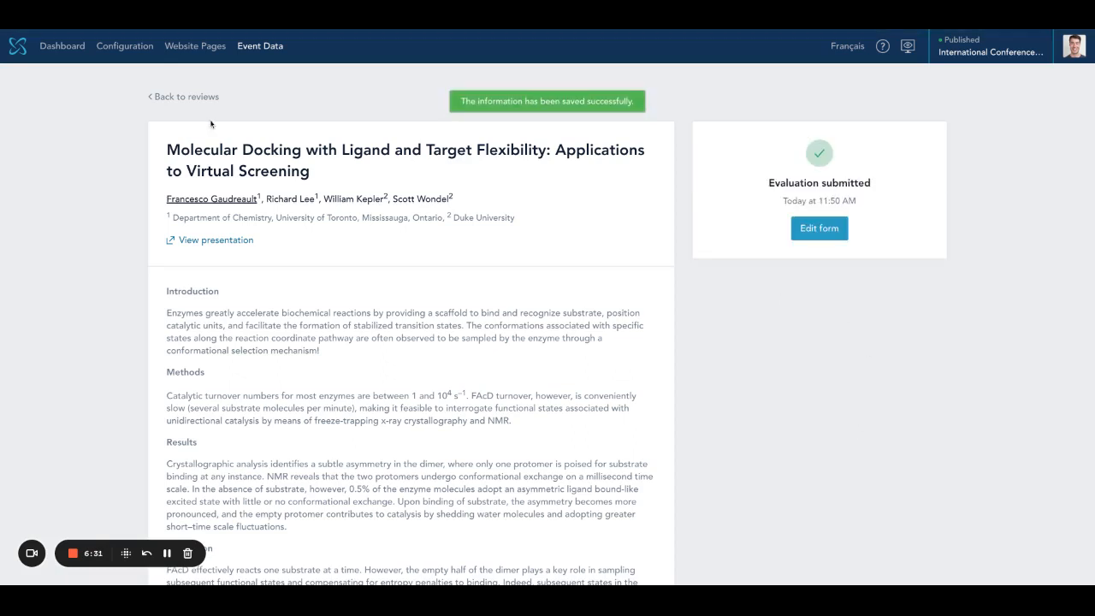
{"action": "left_click", "coordinate": [192, 99]}
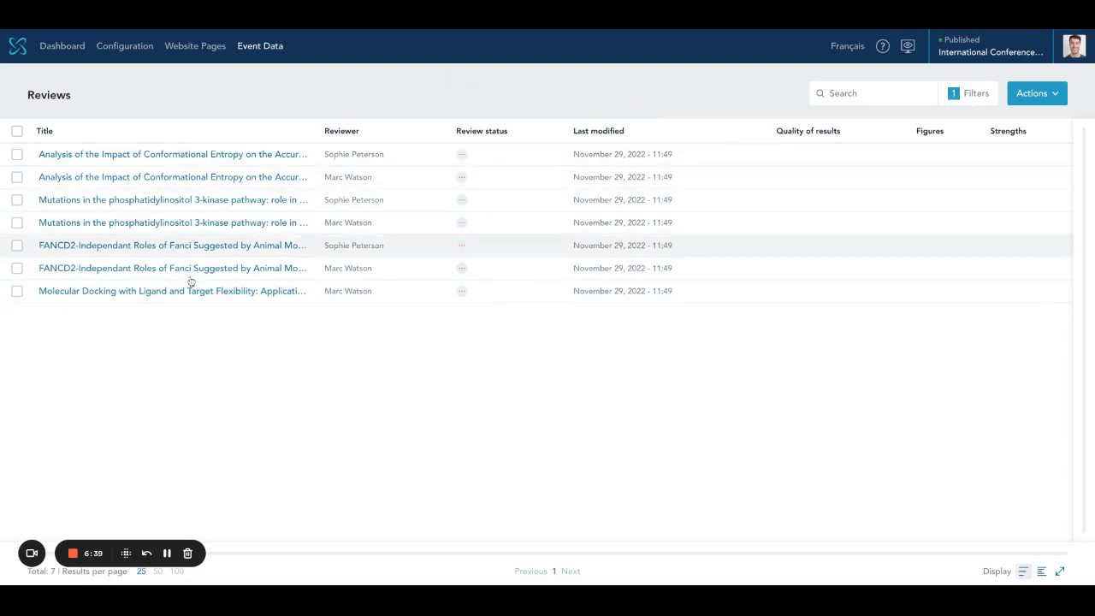
- Clear the Pending review status filter so all reviews are listed
{"action": "left_click", "coordinate": [975, 96]}
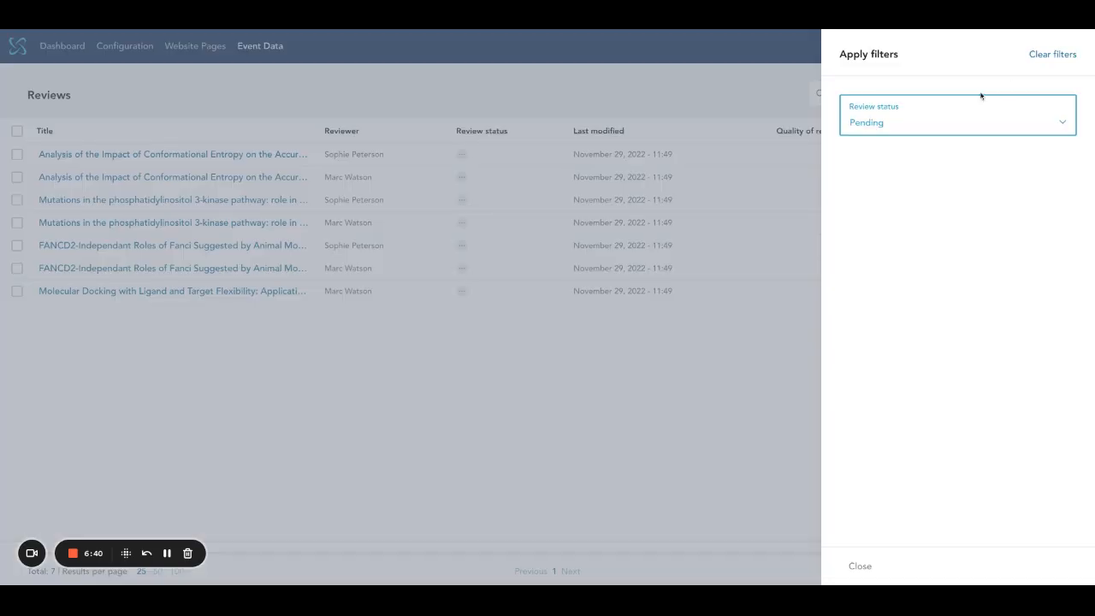
{"action": "left_click", "coordinate": [1053, 54]}
{"action": "left_click", "coordinate": [881, 568]}
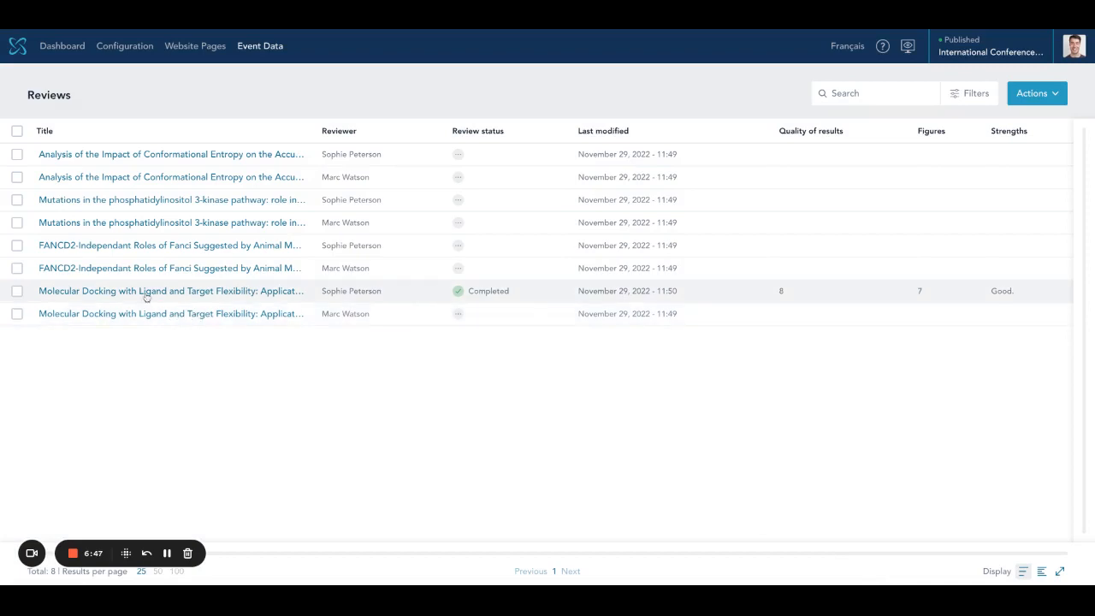
- Submit the second Molecular Docking review with results score 10 and figures score 10
{"action": "left_click", "coordinate": [156, 316]}
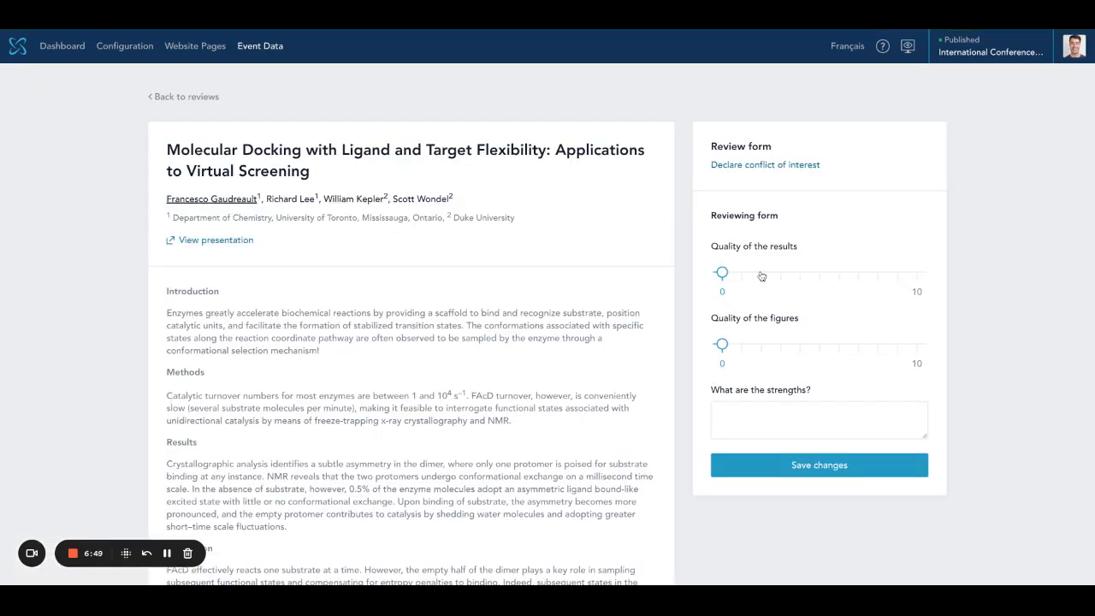
{"action": "left_click_drag", "start_coordinate": [723, 274], "coordinate": [921, 279]}
{"action": "left_click_drag", "start_coordinate": [731, 348], "coordinate": [928, 351]}
{"action": "left_click", "coordinate": [824, 472]}
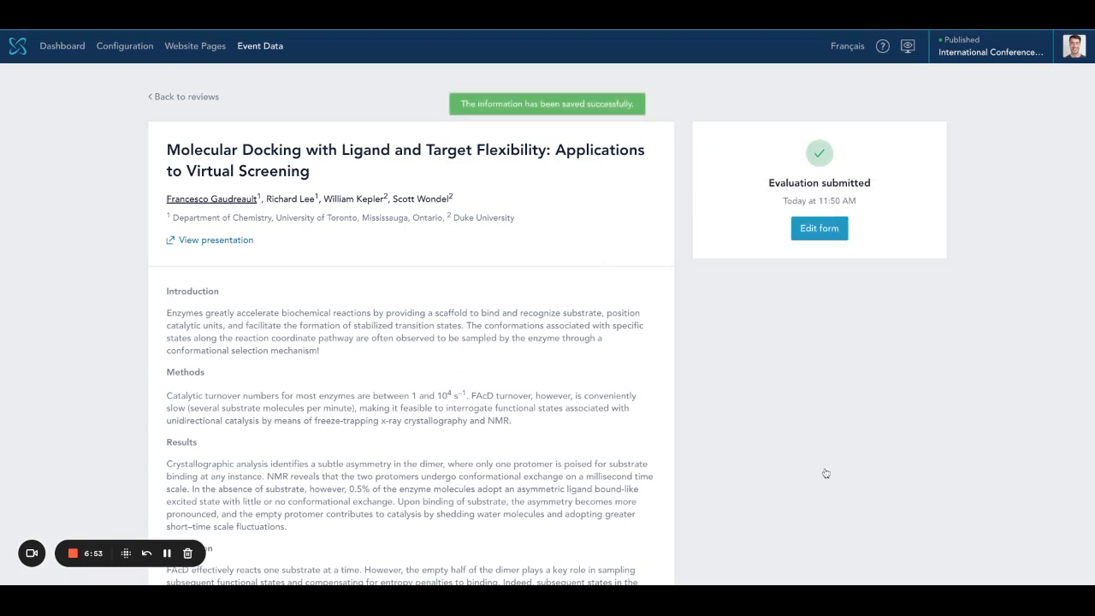
{"action": "left_click", "coordinate": [259, 47]}
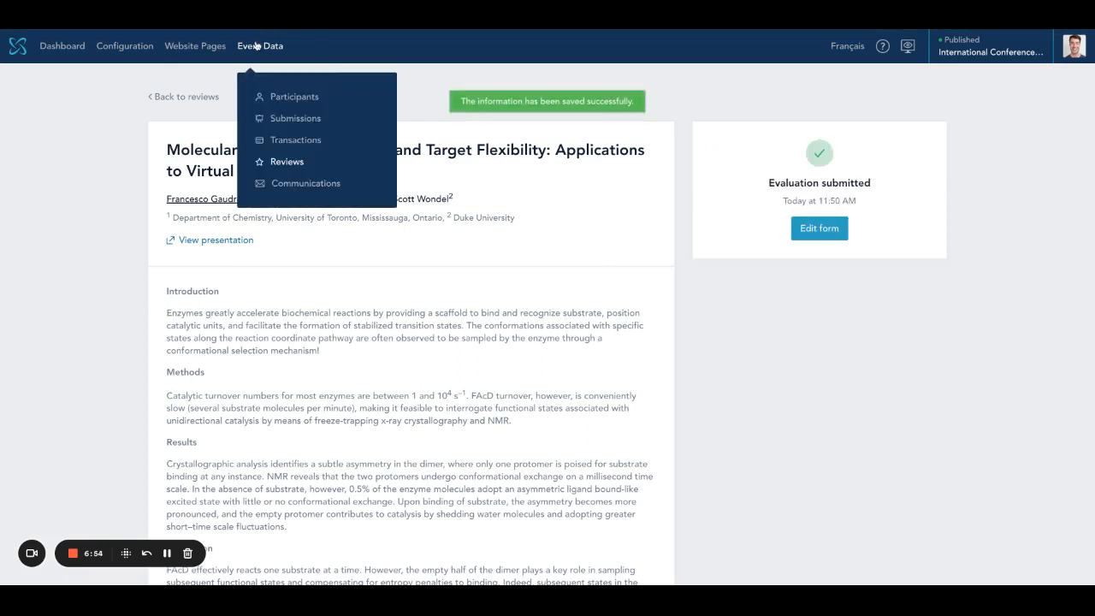
- Open the Submissions list and scroll right to Molecular Docking's Completed status and 17.5 / 20 score
{"action": "left_click", "coordinate": [283, 120]}
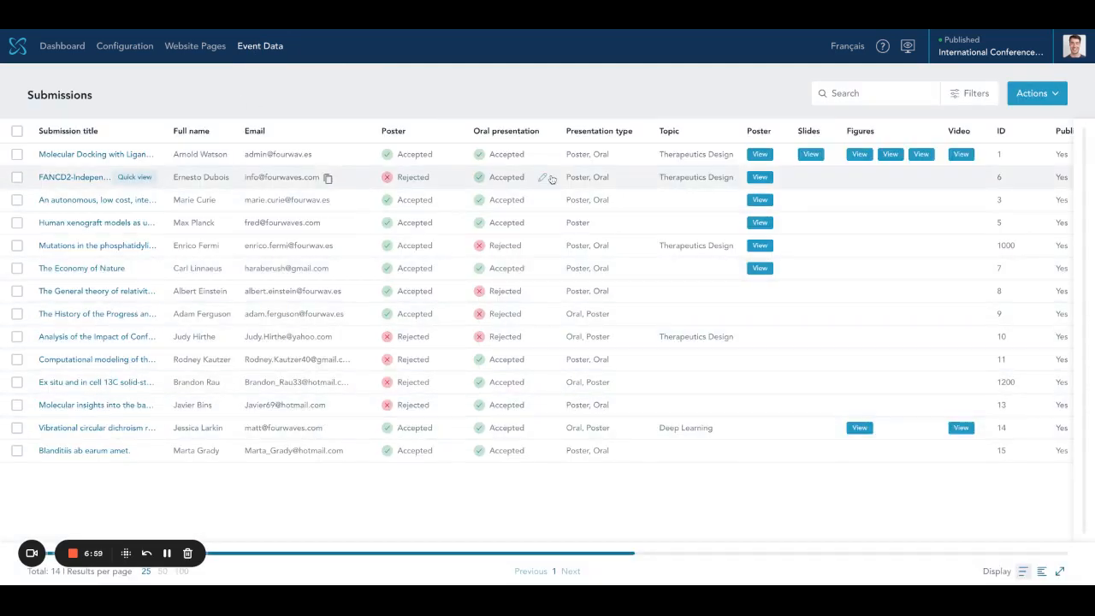
{"action": "left_click", "coordinate": [267, 49]}
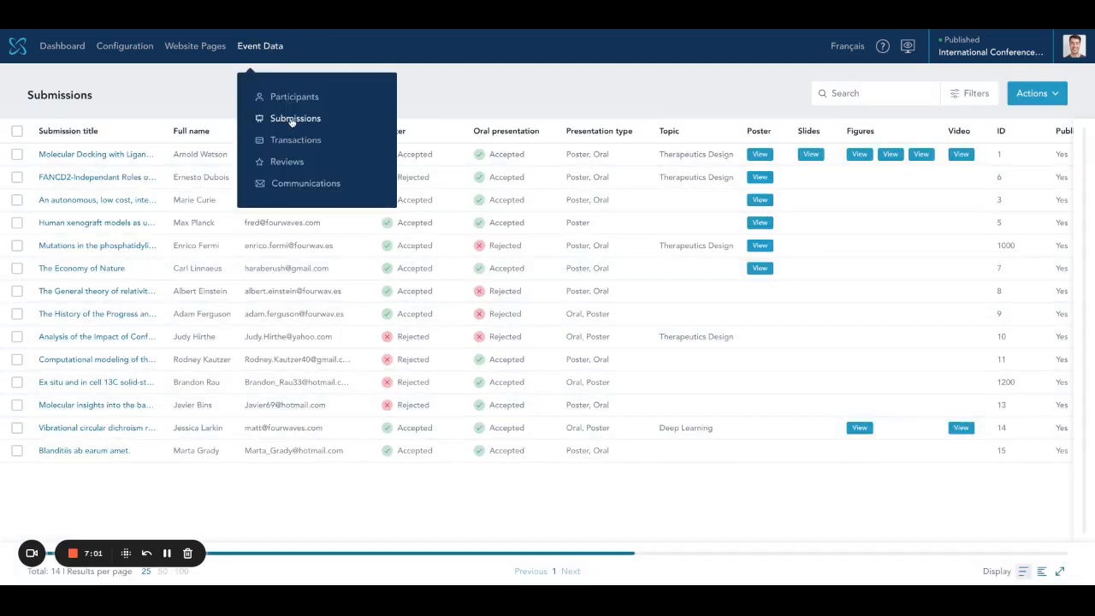
{"action": "left_click", "coordinate": [560, 95]}
{"action": "scroll", "coordinate": [610, 252], "scroll_direction": "right", "scroll_amount": 5}
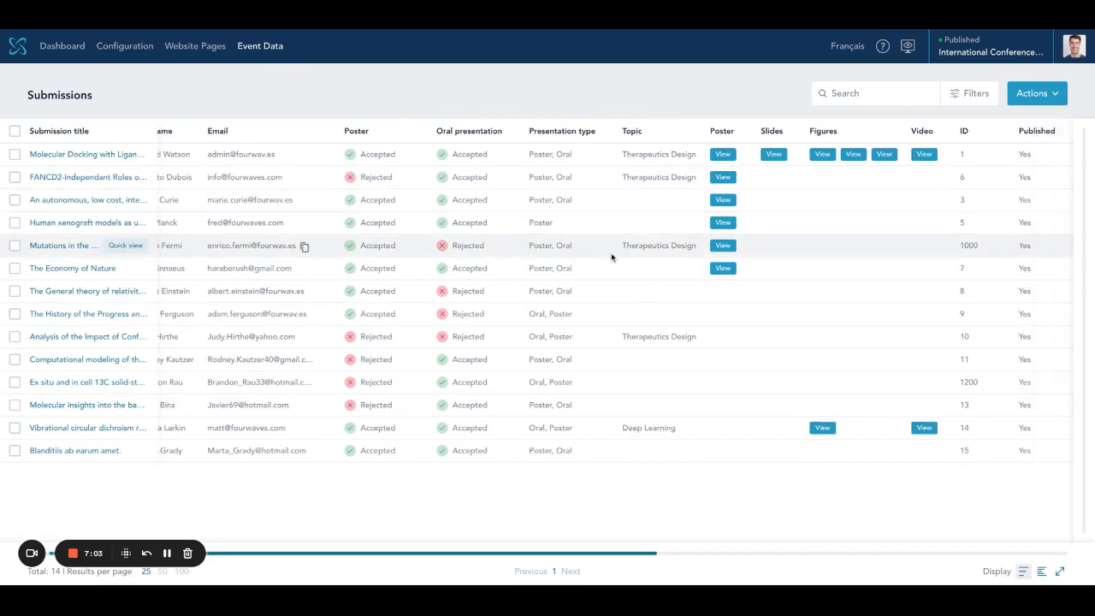
{"action": "scroll", "coordinate": [798, 556], "scroll_direction": "right", "scroll_amount": 3}
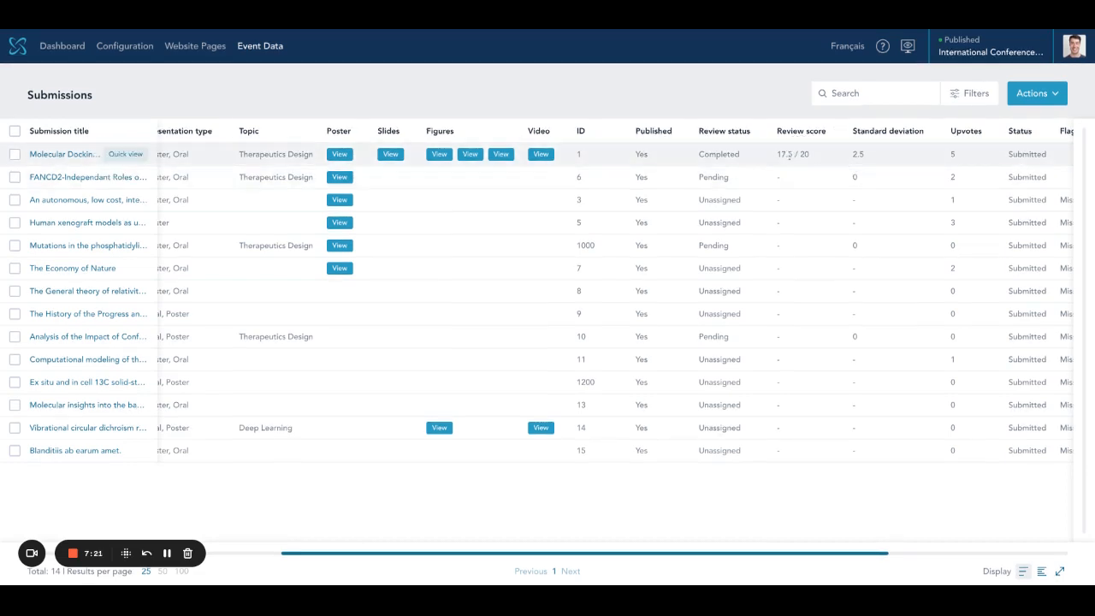
- Open the Molecular Docking submission's Reviews tab, highlighting 2/2 completed and the 17.5 / 20 average
{"action": "left_click", "coordinate": [61, 155]}
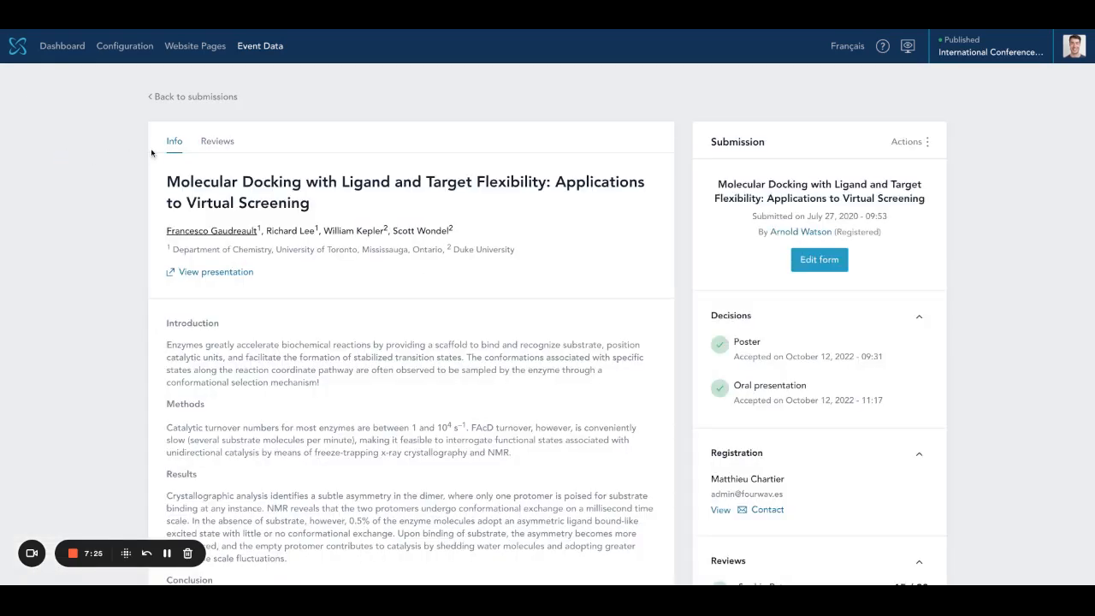
{"action": "left_click", "coordinate": [217, 145]}
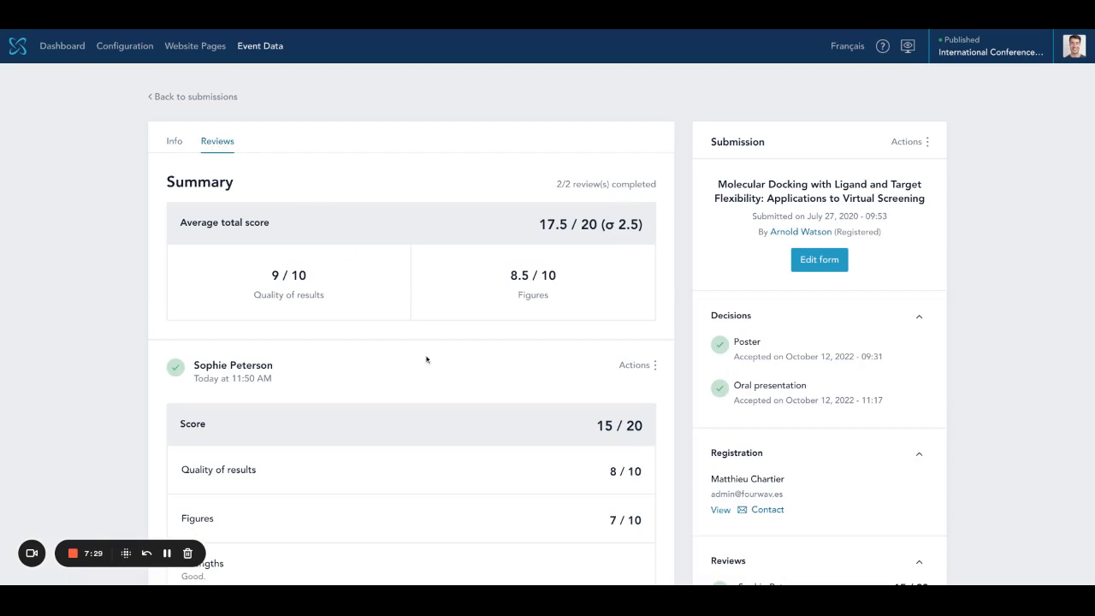
{"action": "scroll", "coordinate": [426, 360], "scroll_direction": "down", "scroll_amount": 2}
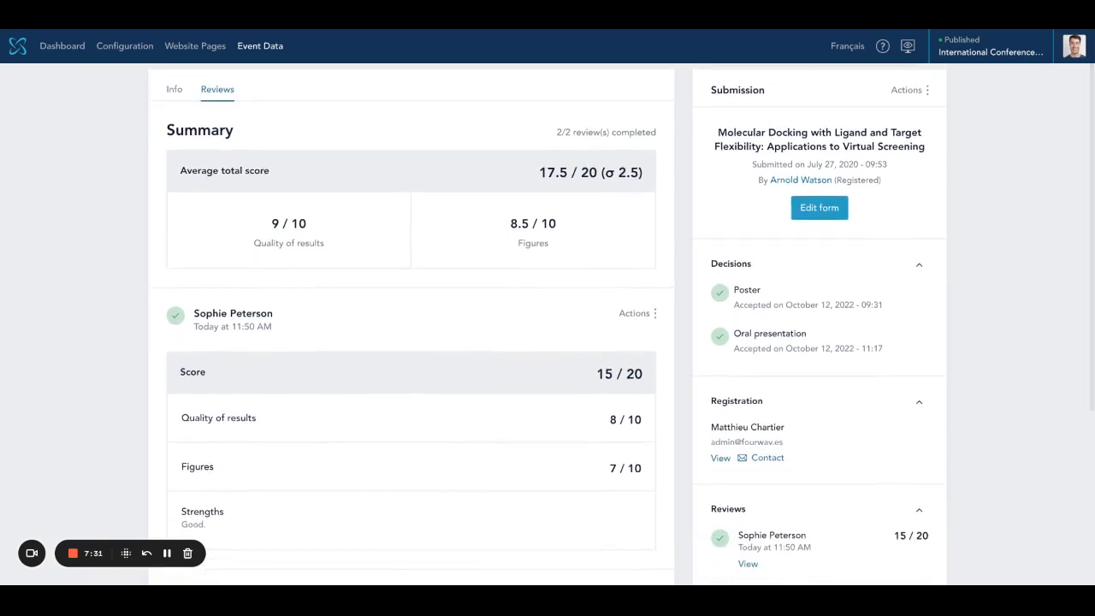
{"action": "double_click", "coordinate": [559, 134]}
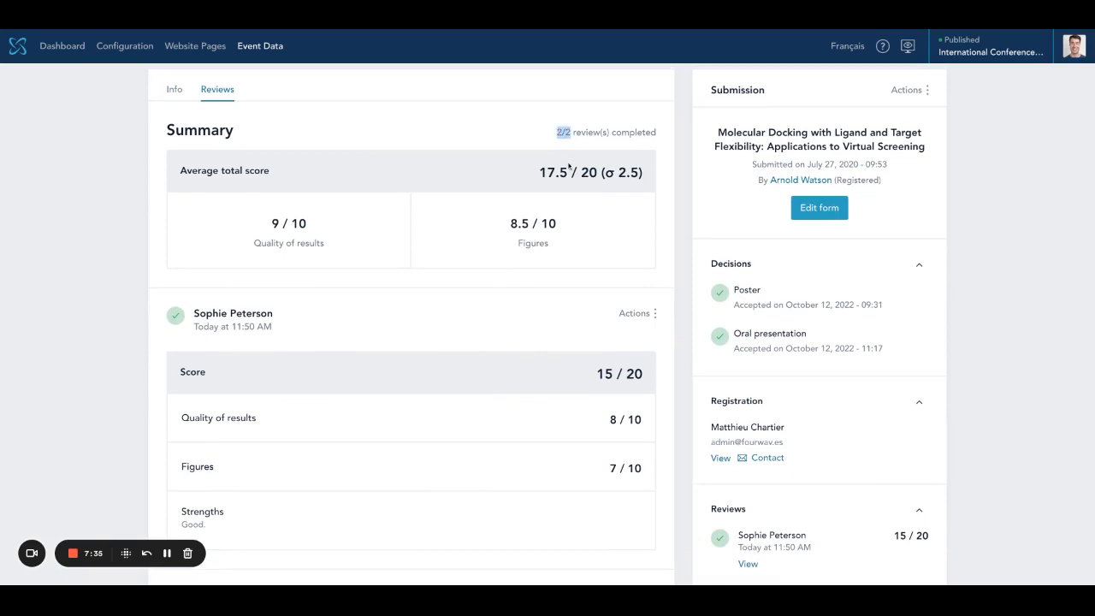
{"action": "left_click_drag", "start_coordinate": [539, 176], "coordinate": [597, 176]}
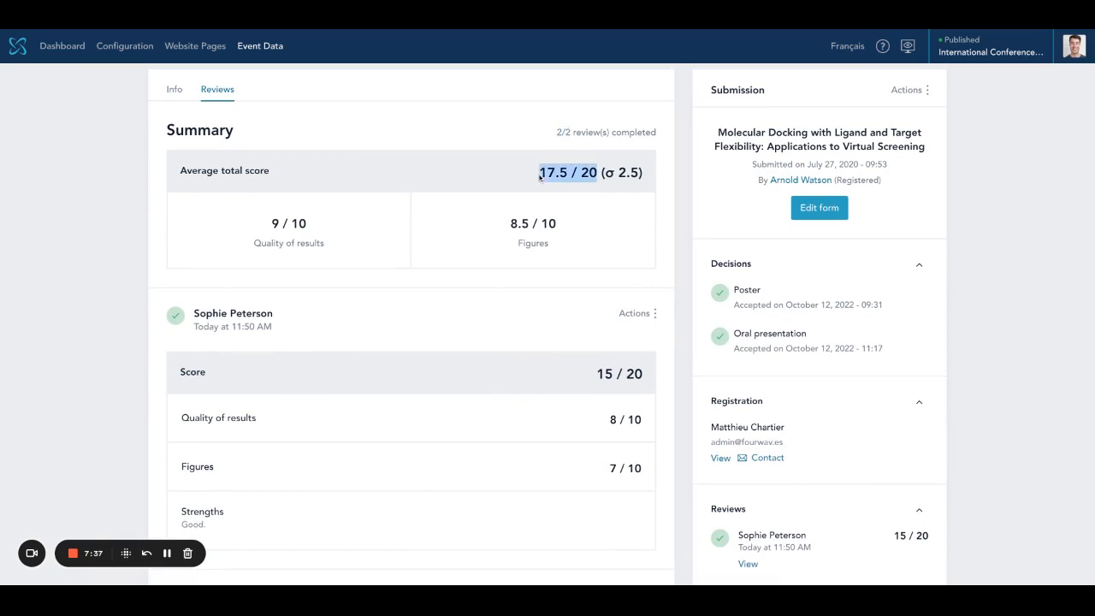
{"action": "left_click", "coordinate": [308, 252]}
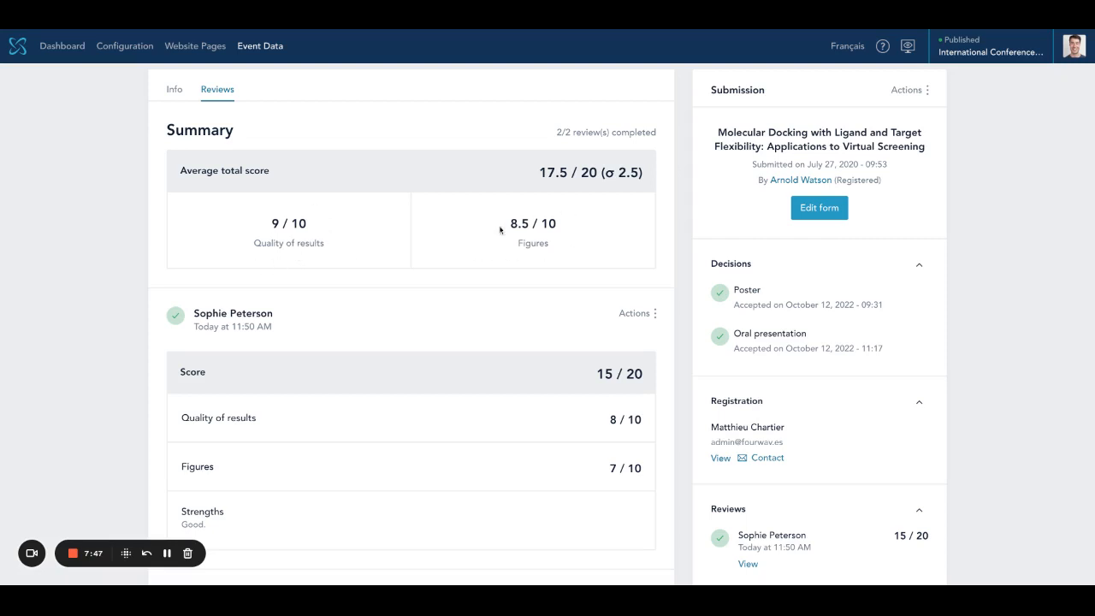
- Scroll through both reviewers' scores, then return to the Submissions list
{"action": "scroll", "coordinate": [491, 320], "scroll_direction": "down", "scroll_amount": 3}
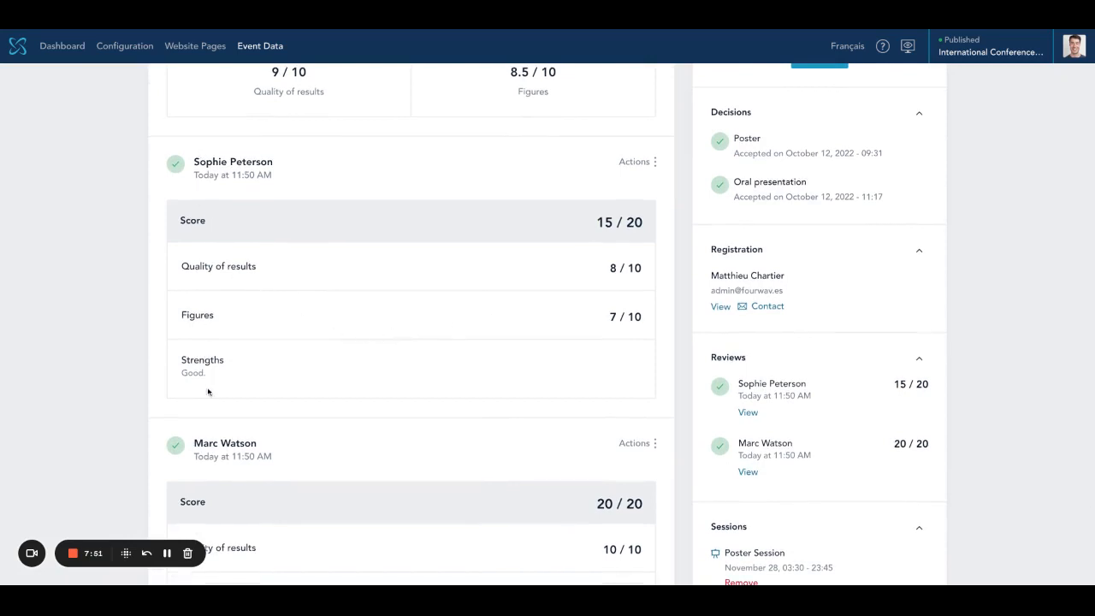
{"action": "scroll", "coordinate": [237, 403], "scroll_direction": "down", "scroll_amount": 3}
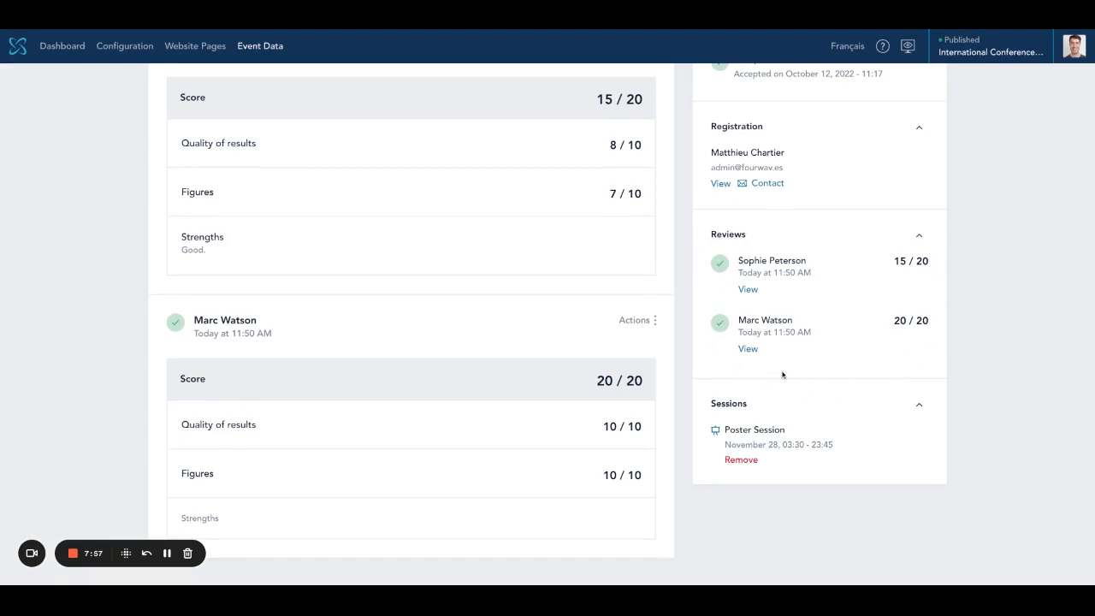
{"action": "scroll", "coordinate": [420, 335], "scroll_direction": "up", "scroll_amount": 5}
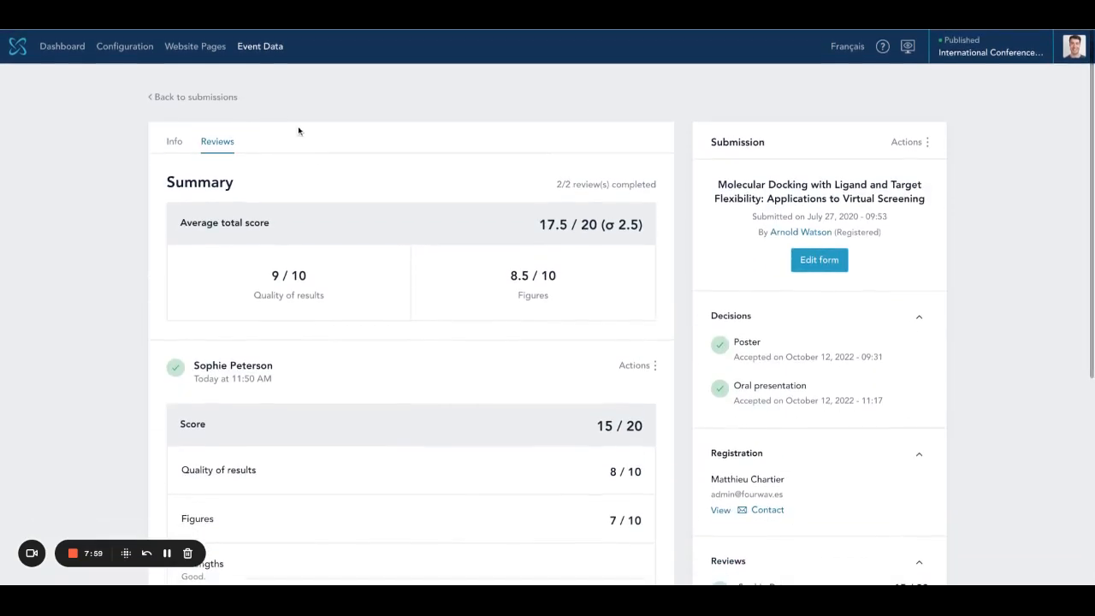
{"action": "left_click", "coordinate": [216, 98]}
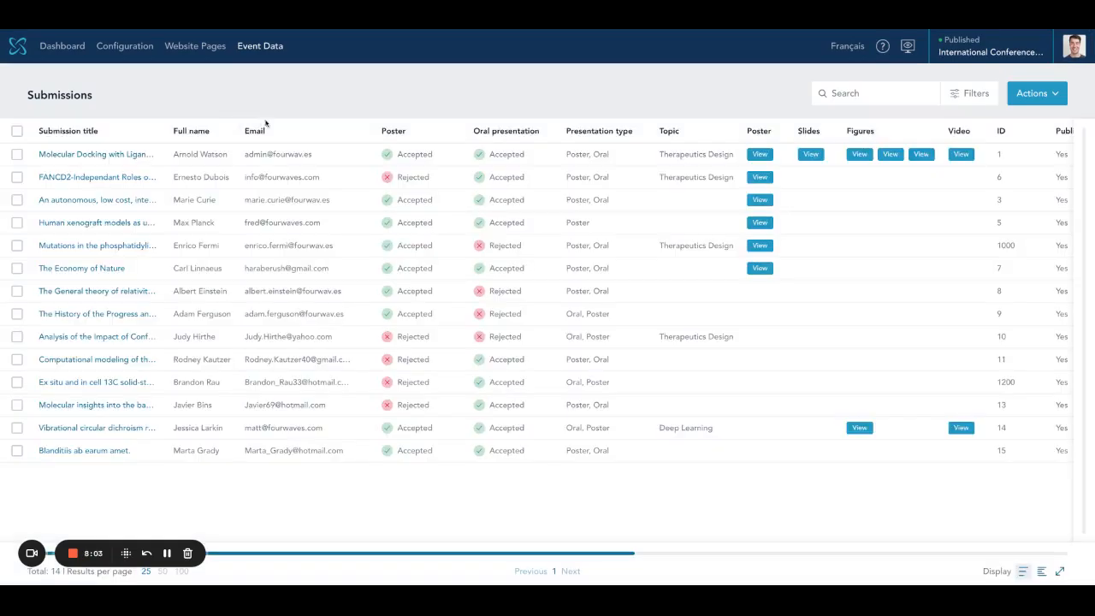
- Scroll the Submissions table sideways to check Molecular Docking's poster and oral decisions and 17.5 / 20 score
{"action": "scroll", "coordinate": [1001, 171], "scroll_direction": "right", "scroll_amount": 10}
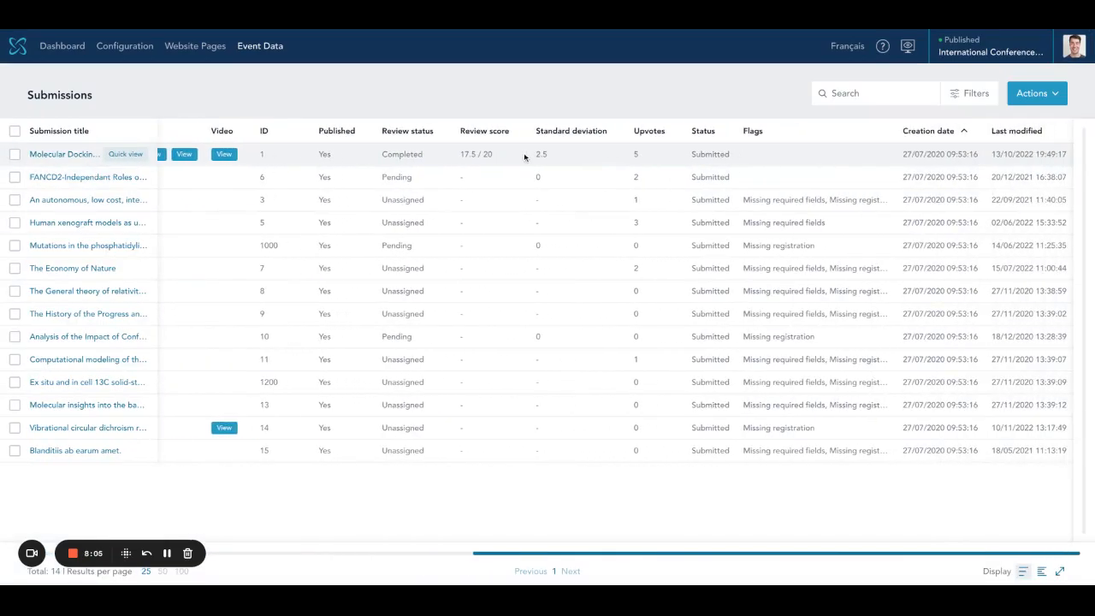
{"action": "scroll", "coordinate": [524, 159], "scroll_direction": "left", "scroll_amount": 10}
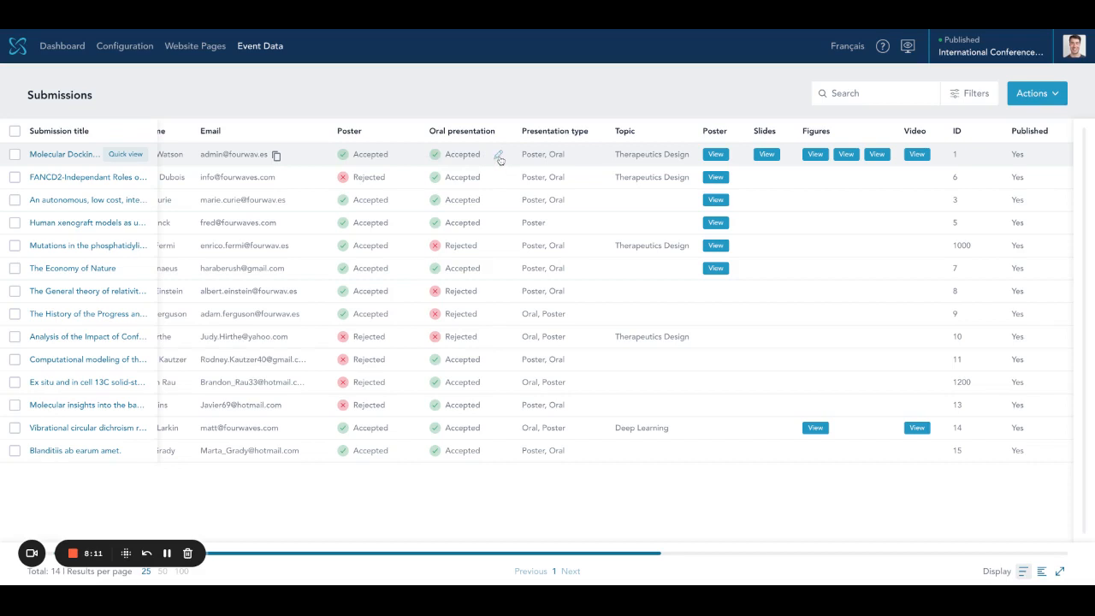
{"action": "scroll", "coordinate": [496, 161], "scroll_direction": "left", "scroll_amount": 2}
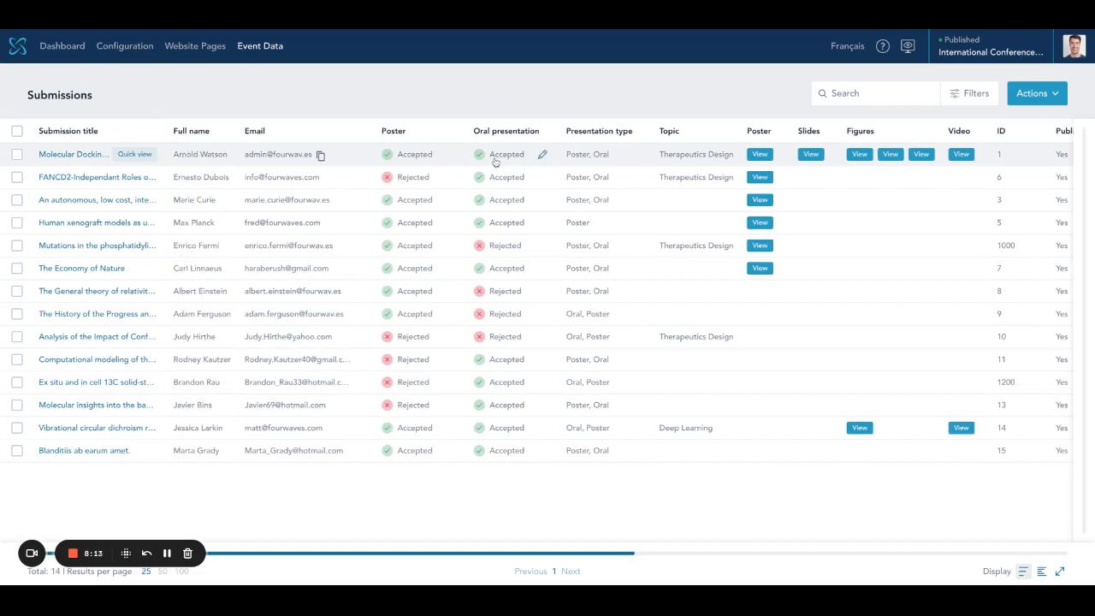
- Filter the Reviews list to Pending, select all six reviews and start an email to their reviewers
{"action": "mouse_move", "coordinate": [265, 51]}
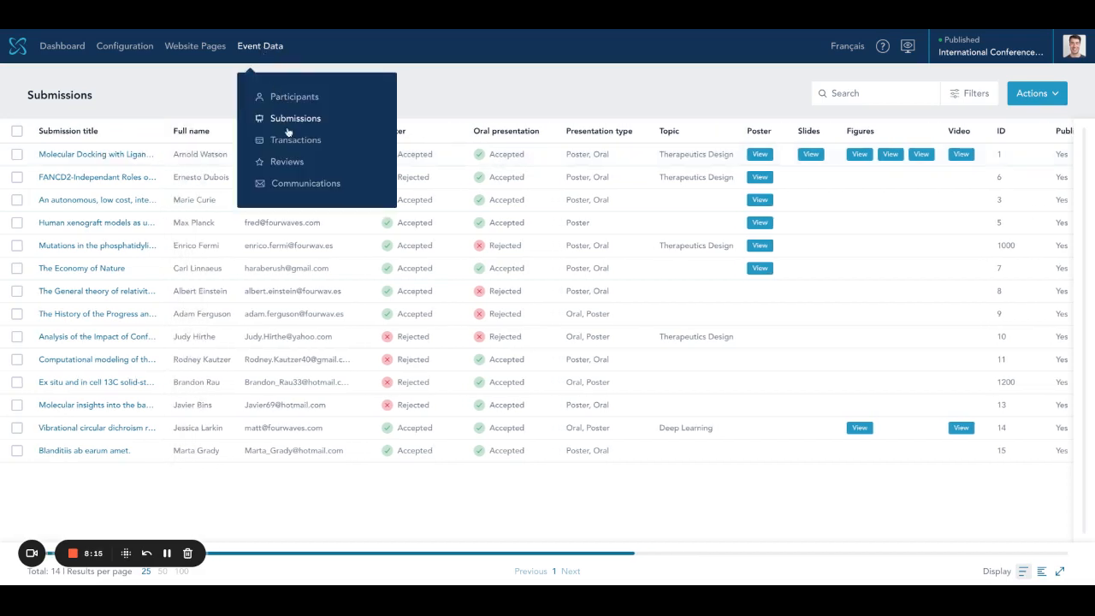
{"action": "left_click", "coordinate": [288, 162]}
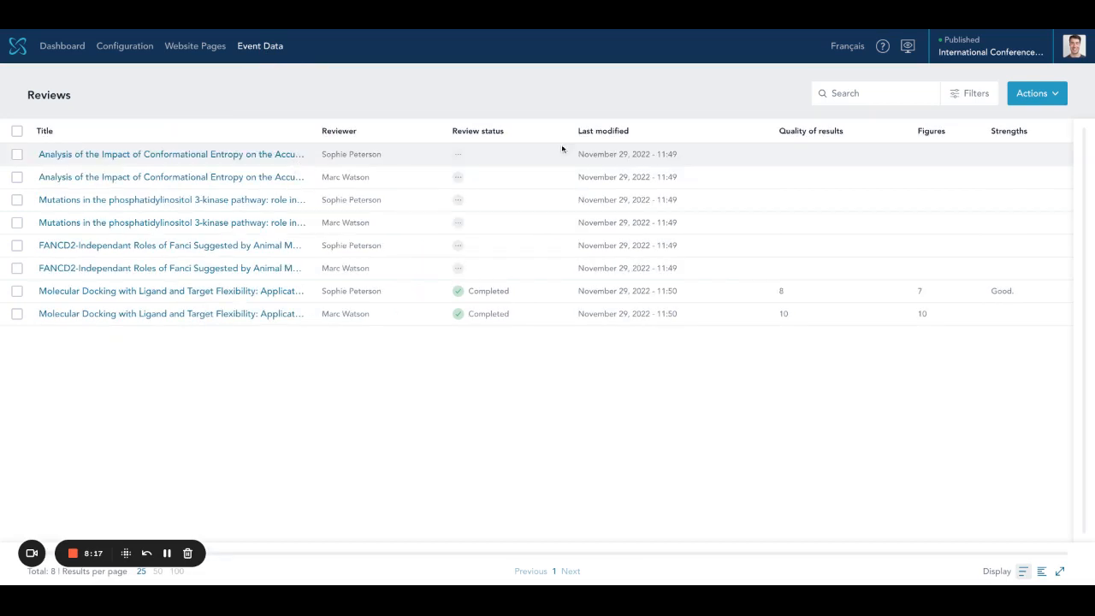
{"action": "left_click", "coordinate": [975, 93]}
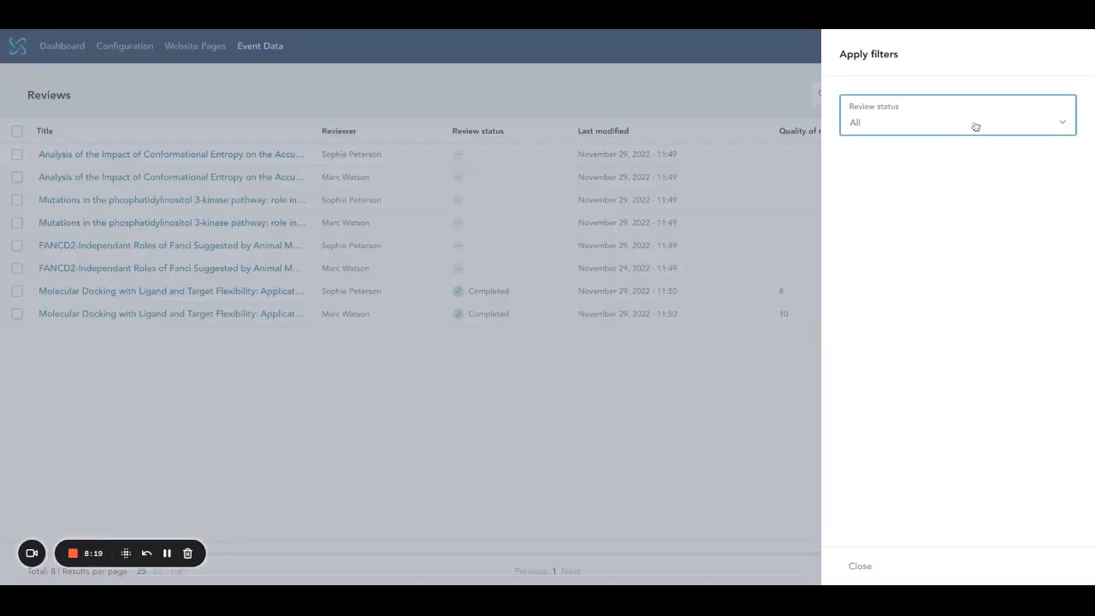
{"action": "left_click", "coordinate": [902, 152]}
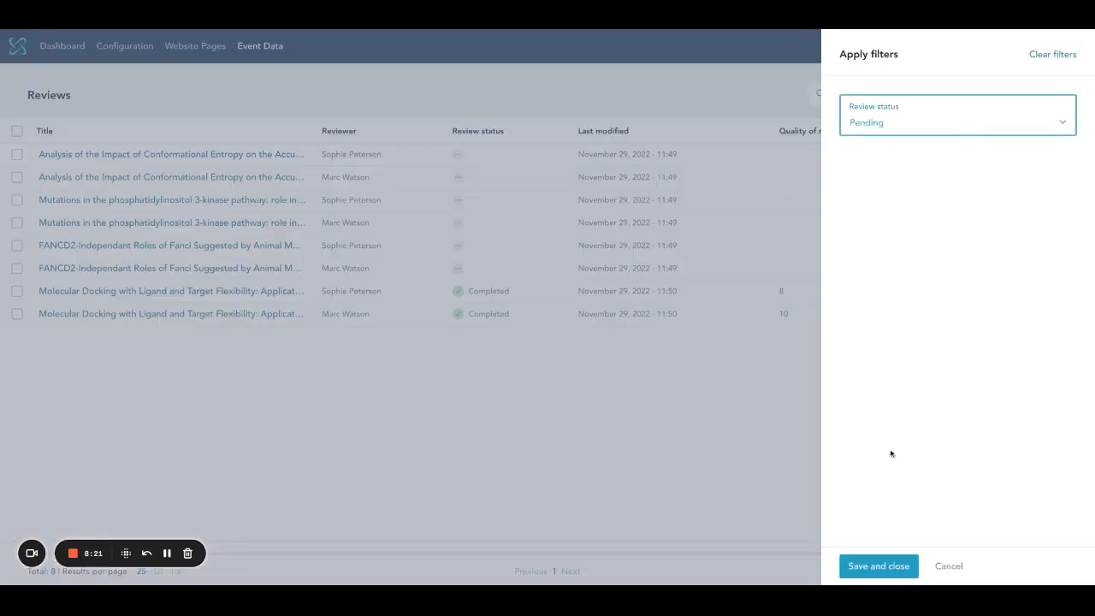
{"action": "left_click", "coordinate": [870, 567]}
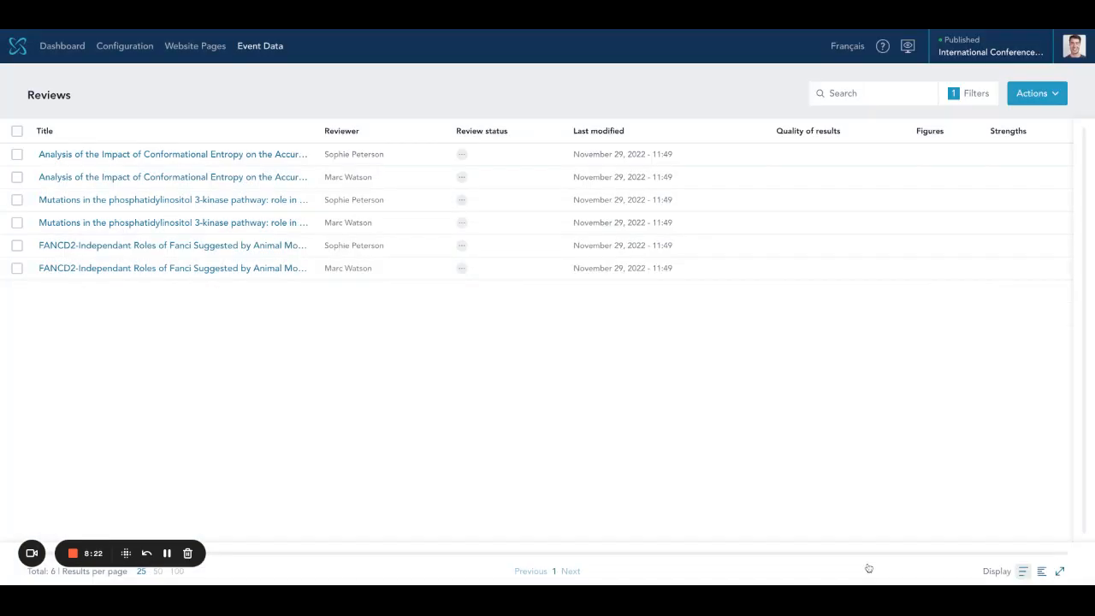
{"action": "left_click", "coordinate": [17, 131]}
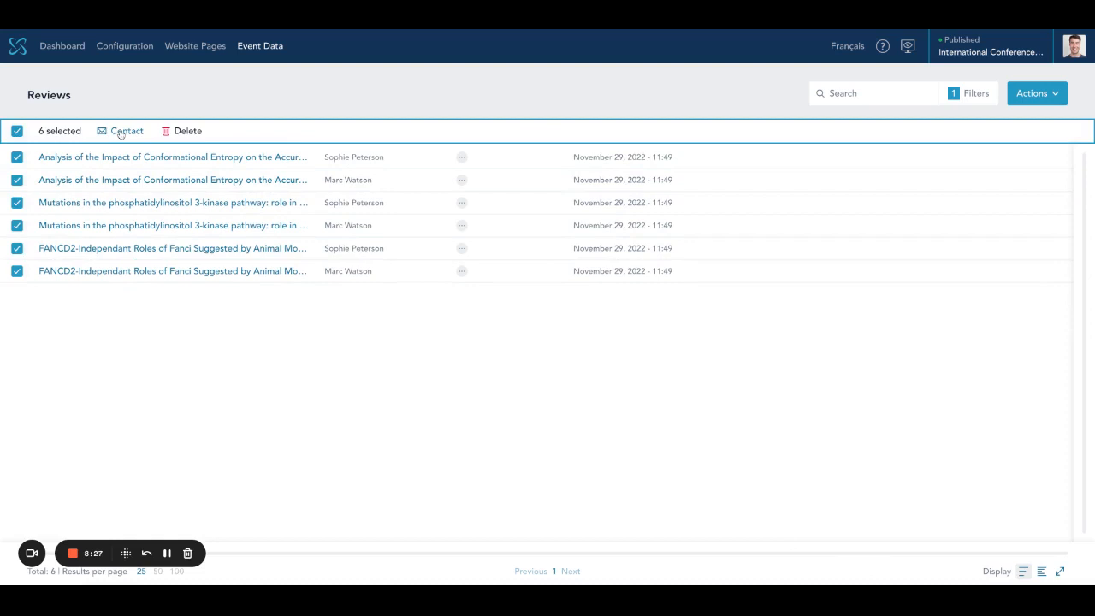
{"action": "left_click", "coordinate": [120, 131]}
- Enter the subject 'Please complete your reviews by Friday'
{"action": "left_click", "coordinate": [447, 205]}
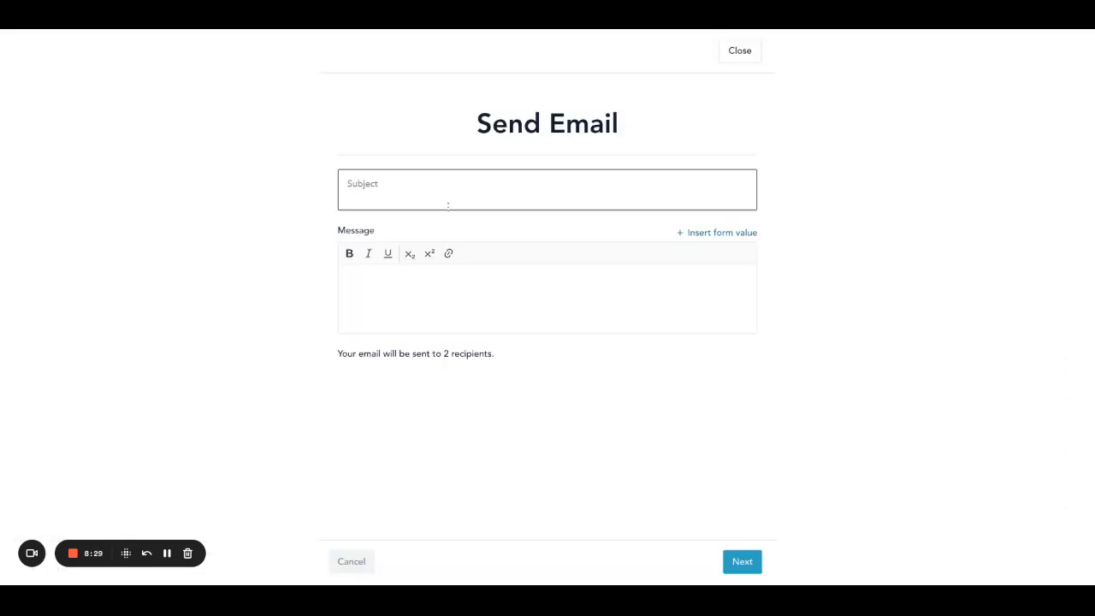
{"action": "type", "text": "Pe"}
{"action": "key", "text": "BackSpace"}
{"action": "key", "text": "BackSpace"}
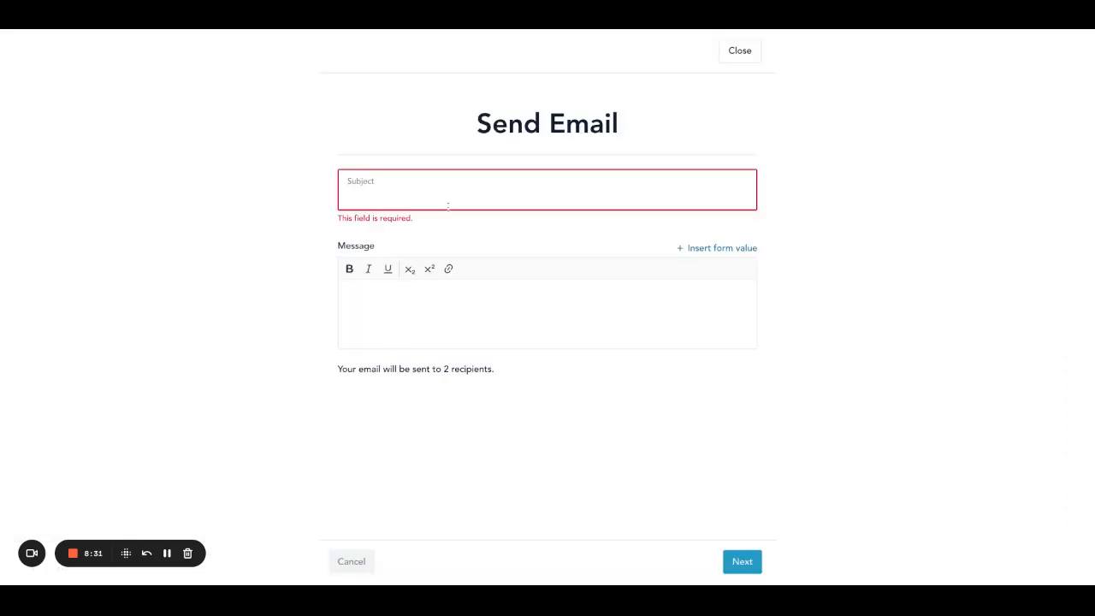
{"action": "type", "text": "ple"}
{"action": "key", "text": "BackSpace"}
{"action": "key", "text": "BackSpace"}
{"action": "key", "text": "BackSpace"}
{"action": "type", "text": "Please "}
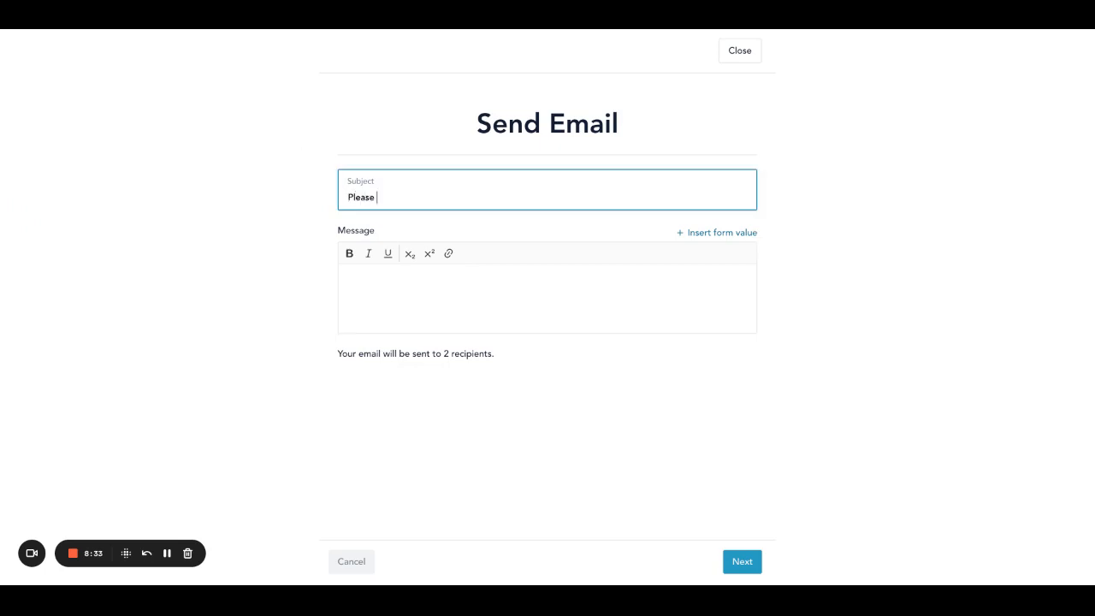
{"action": "type", "text": "complete your reviews by "}
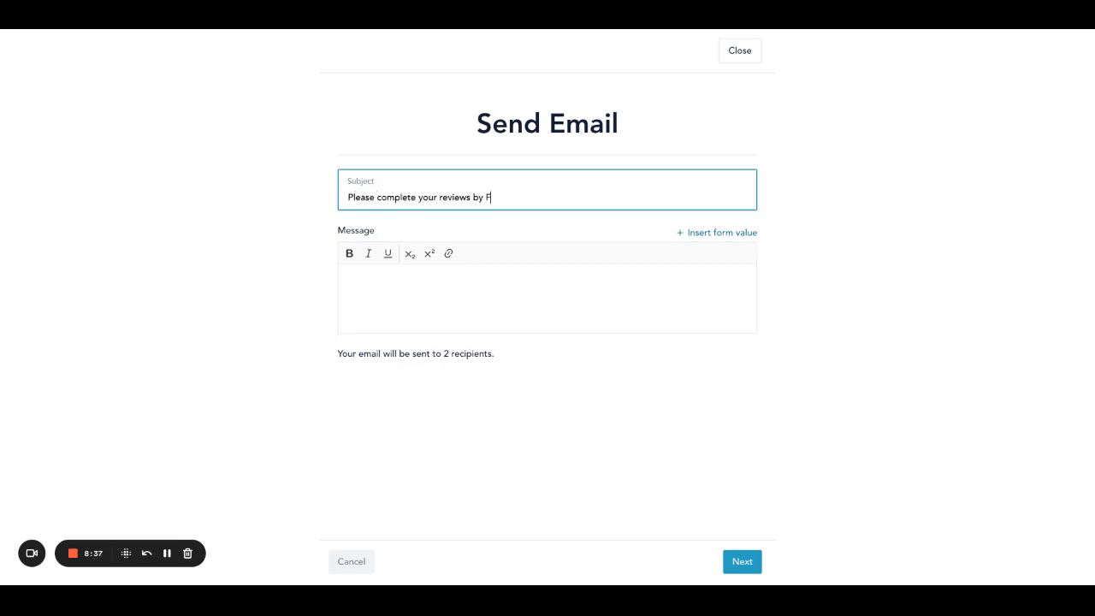
{"action": "type", "text": "Friday"}
- Write 'Hi' with Reviewer first name and Account url placeholders in the message, then close the composer
{"action": "left_click", "coordinate": [439, 282]}
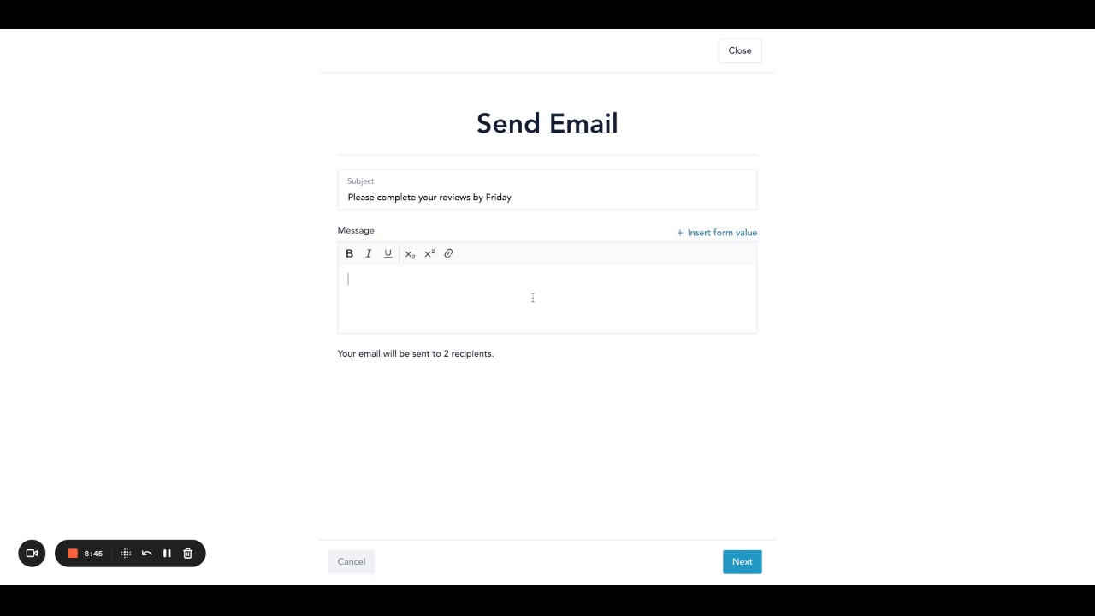
{"action": "type", "text": "Hi"}
{"action": "left_click", "coordinate": [749, 234]}
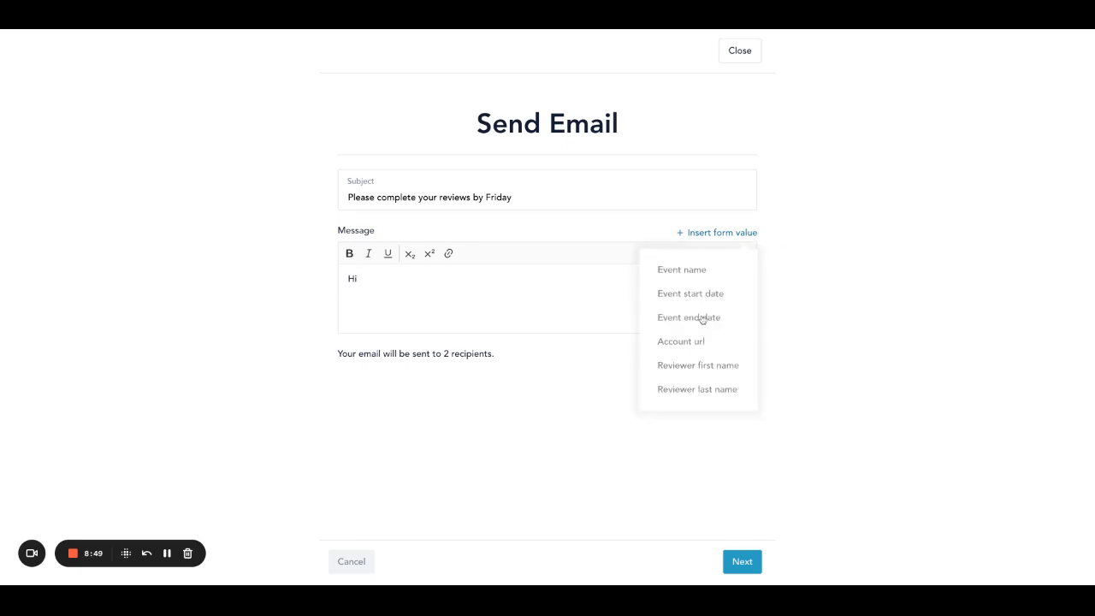
{"action": "left_click", "coordinate": [689, 368]}
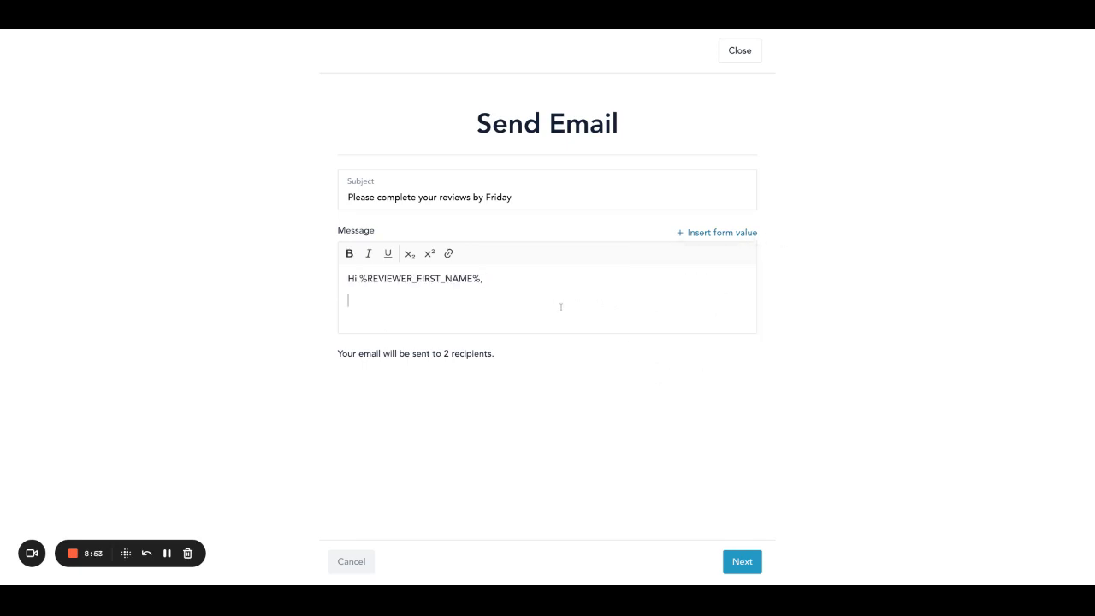
{"action": "left_click", "coordinate": [716, 232]}
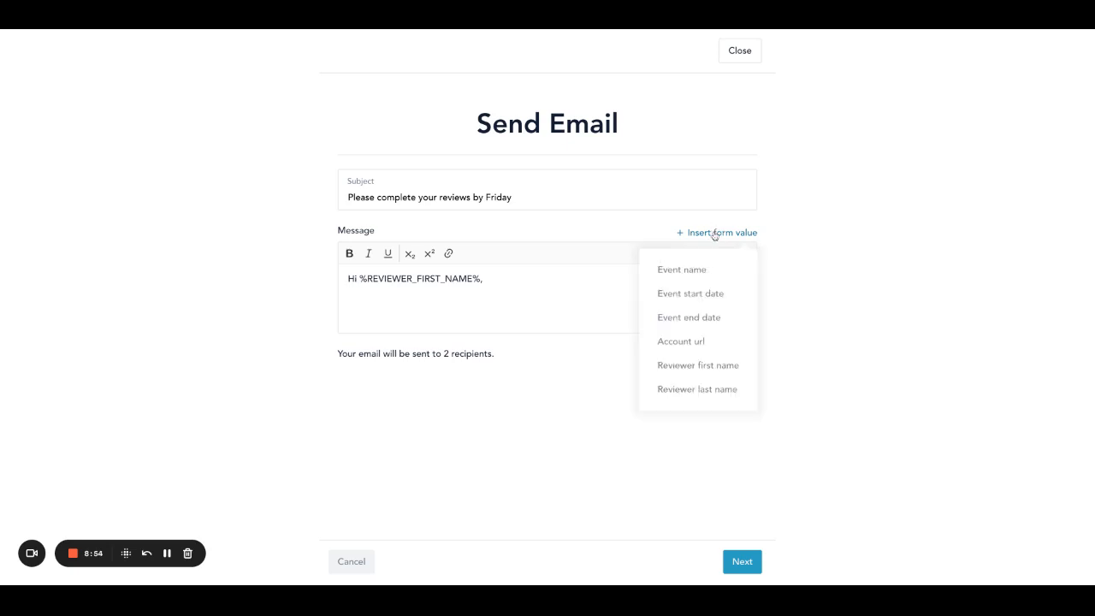
{"action": "left_click", "coordinate": [685, 344]}
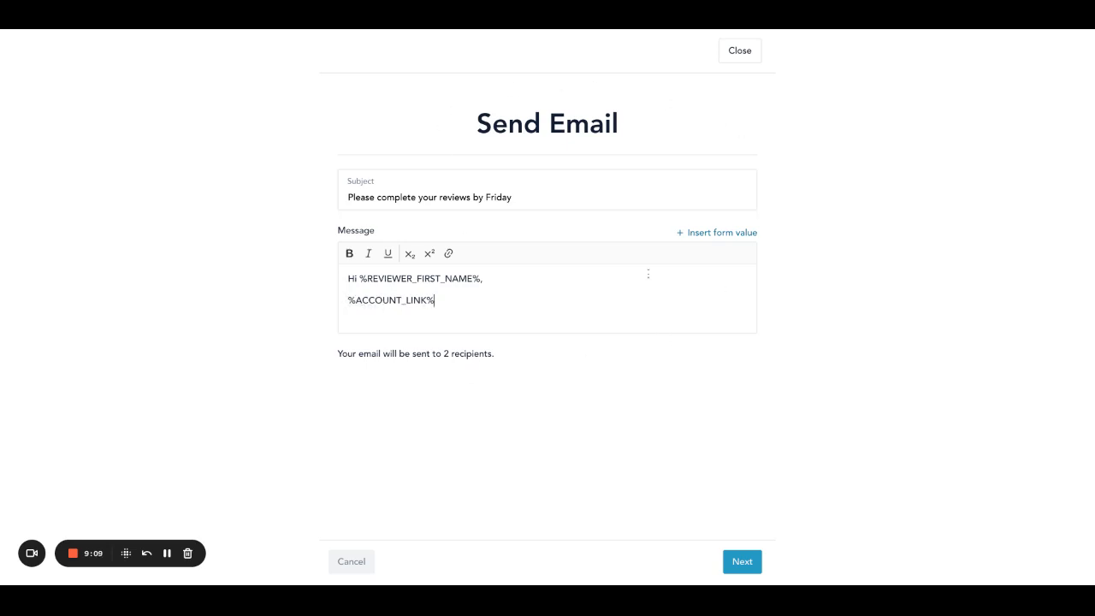
{"action": "left_click", "coordinate": [741, 54]}
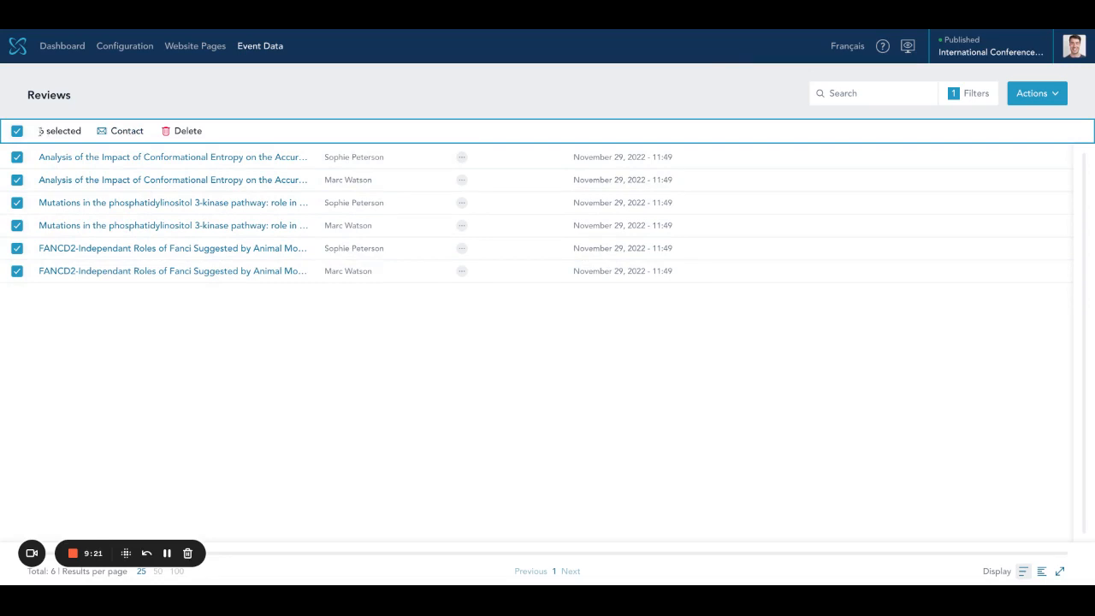
- Deselect the six pending reviews and open the Configuration > Committee page
{"action": "left_click", "coordinate": [17, 131]}
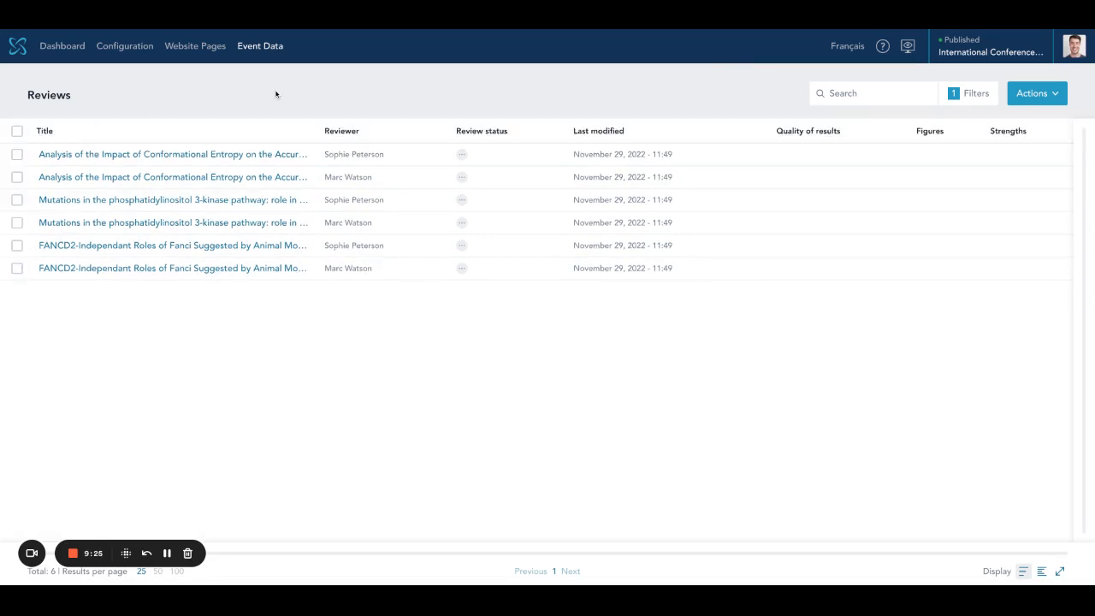
{"action": "left_click", "coordinate": [269, 47]}
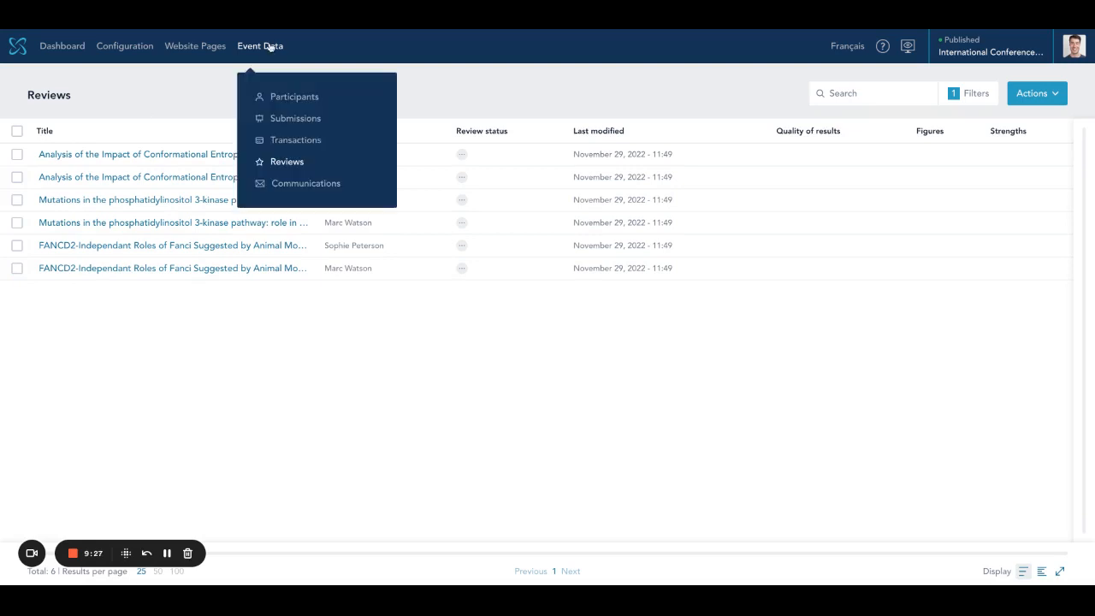
{"action": "mouse_move", "coordinate": [127, 45]}
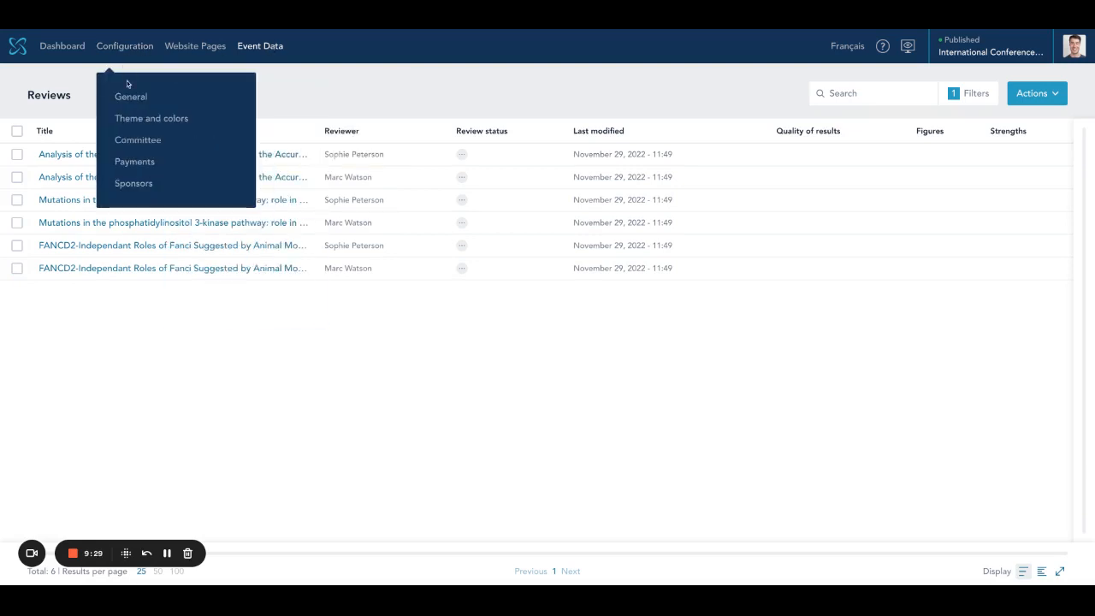
{"action": "left_click", "coordinate": [128, 141]}
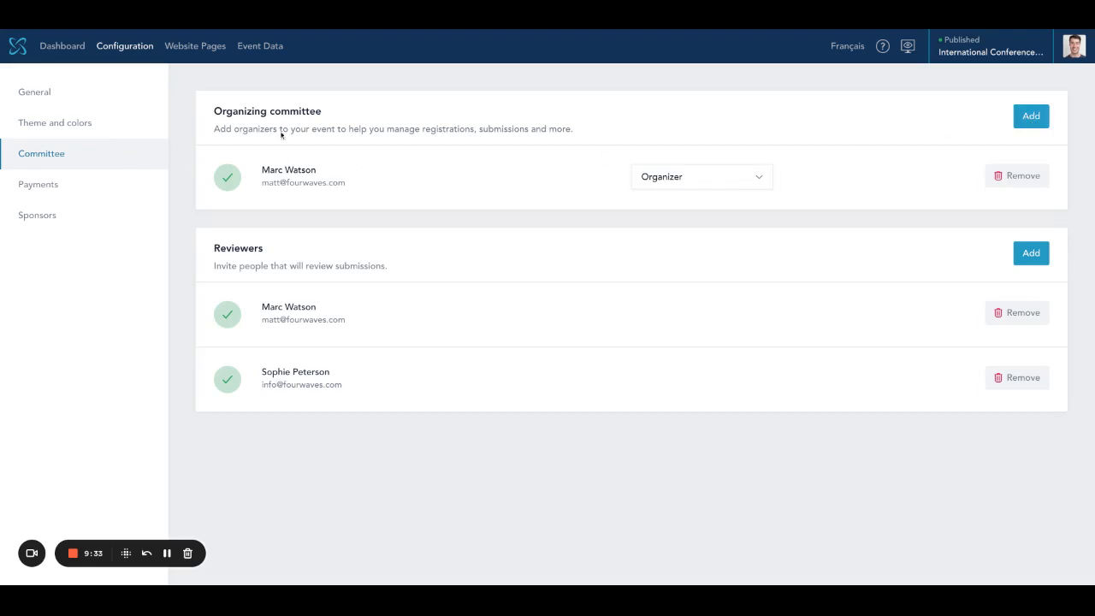
- Check the organizer's role options and leave the role set to Organizer
{"action": "left_click", "coordinate": [689, 180]}
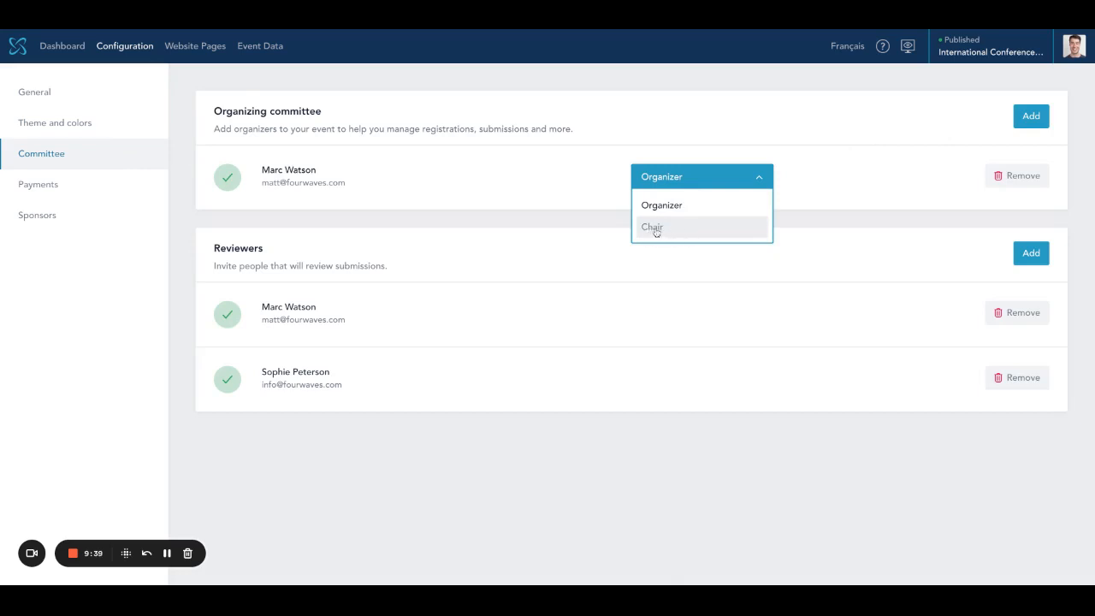
{"action": "left_click", "coordinate": [365, 155]}
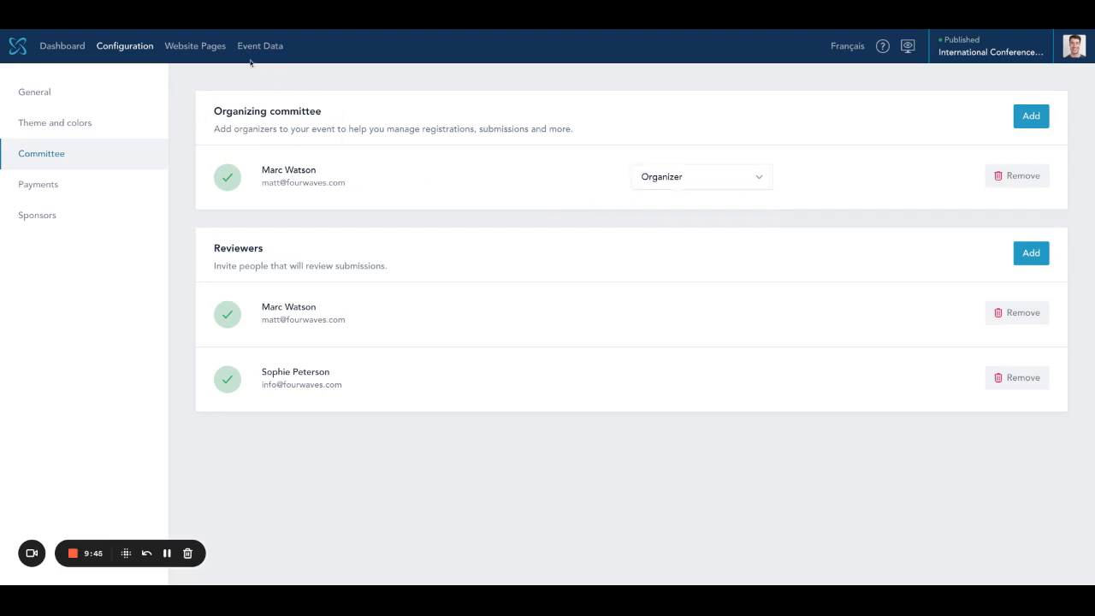
{"action": "mouse_move", "coordinate": [280, 53]}
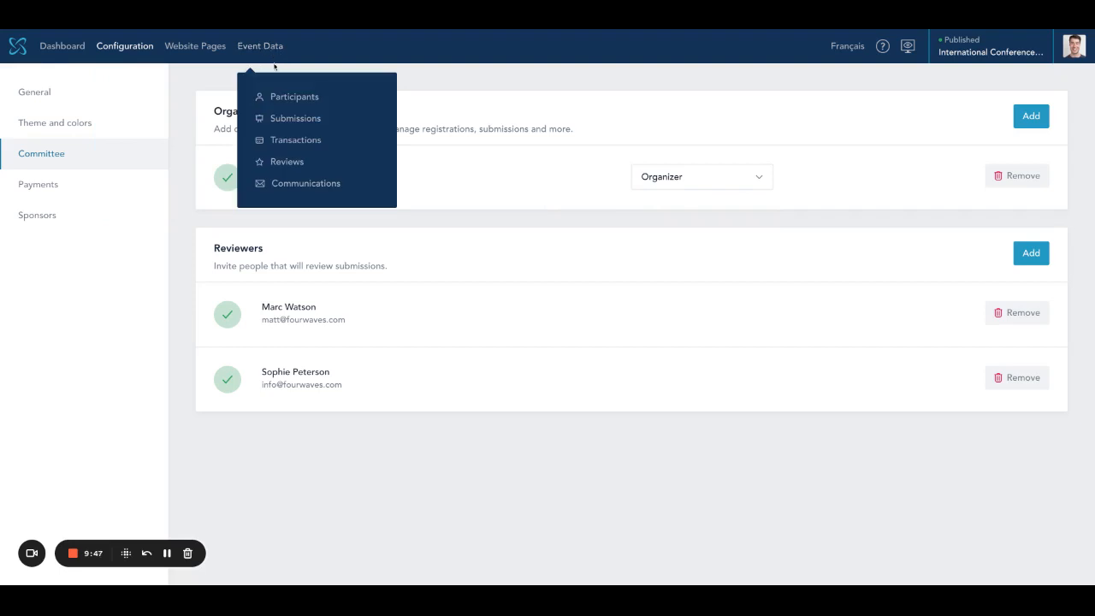
- Open Submissions and scroll right to reveal the Review status, Review score and standard deviation columns
{"action": "left_click", "coordinate": [290, 124]}
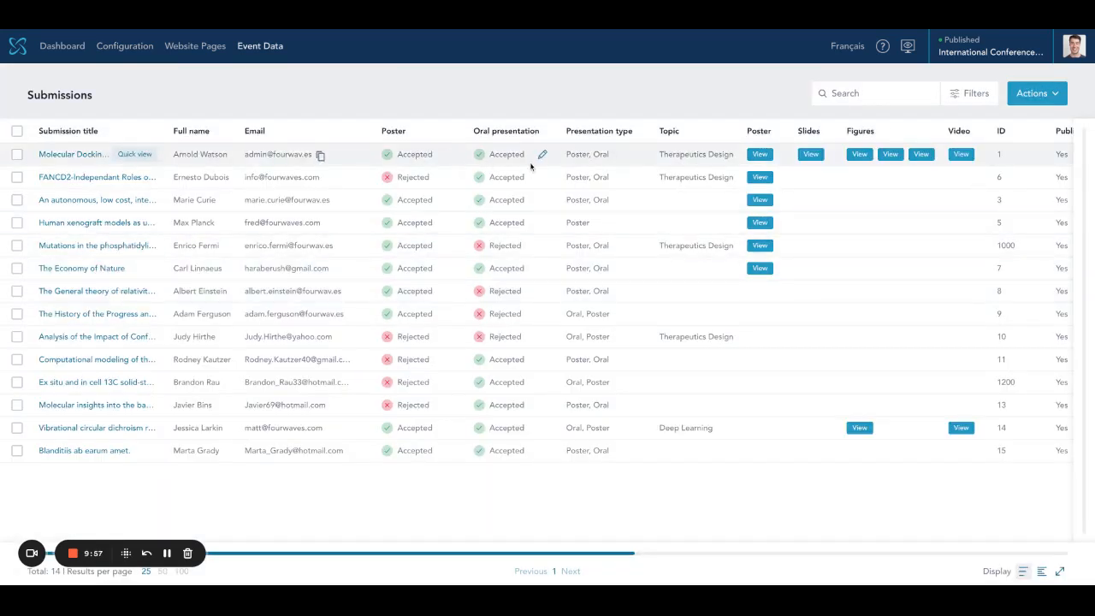
{"action": "scroll", "coordinate": [862, 175], "scroll_direction": "right", "scroll_amount": 5}
{"action": "scroll", "coordinate": [862, 175], "scroll_direction": "right", "scroll_amount": 1}
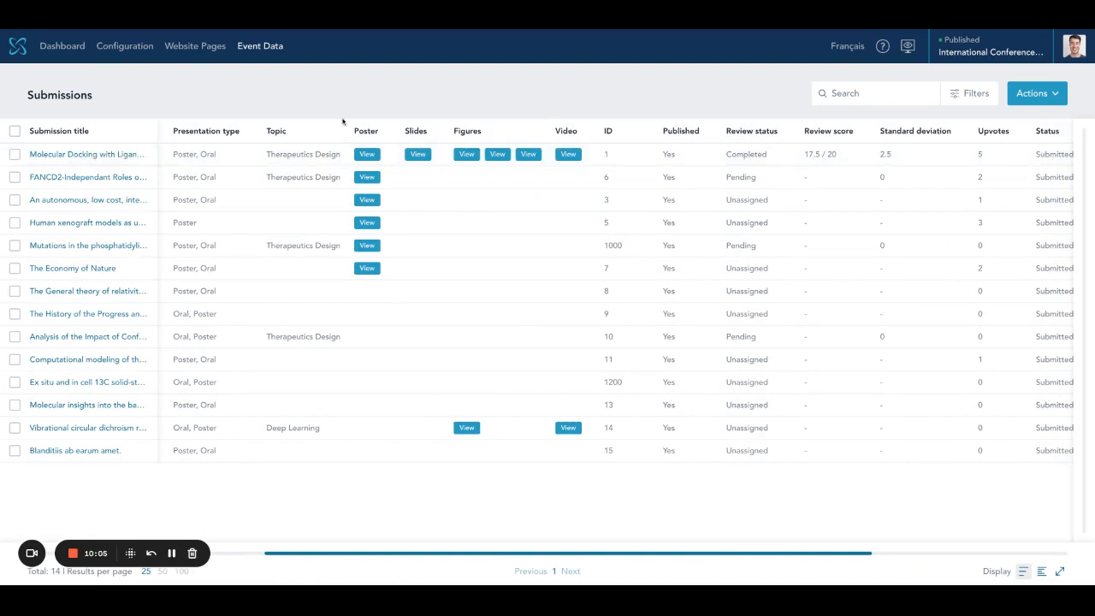
{"action": "left_click", "coordinate": [266, 48]}
- Show all 8 reviews and check the Actions menu's Export (8) option without exporting
{"action": "left_click", "coordinate": [289, 164]}
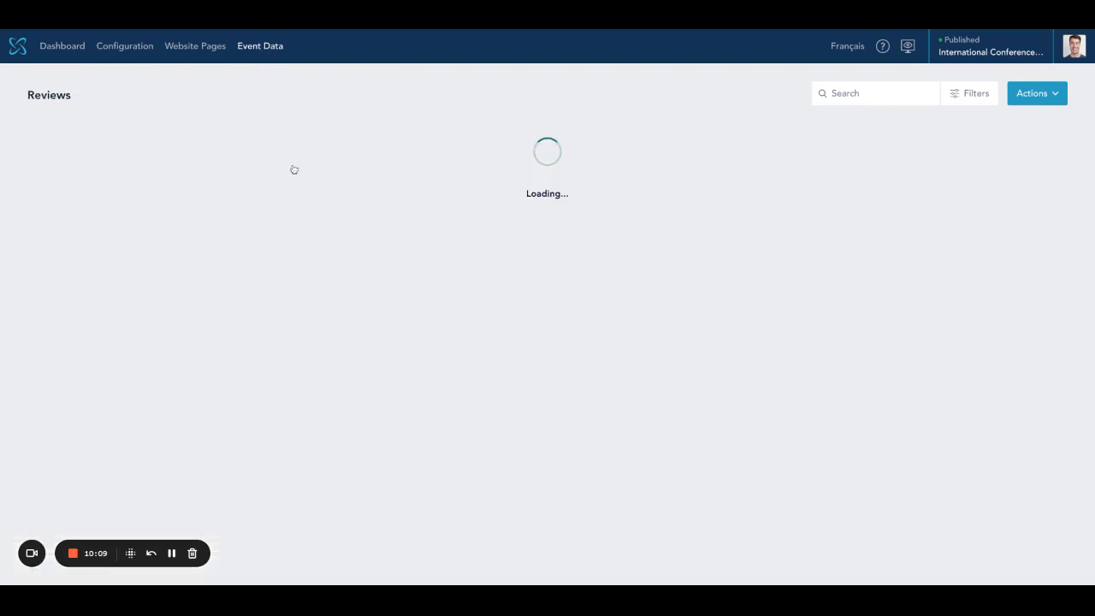
{"action": "left_click", "coordinate": [1057, 96]}
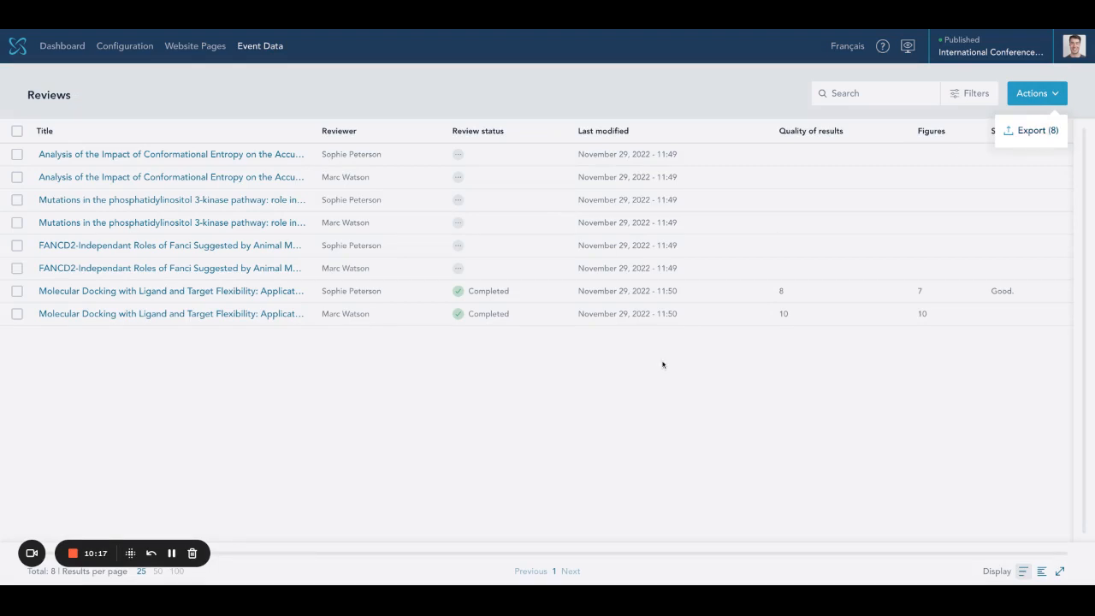
{"action": "left_click", "coordinate": [663, 392]}
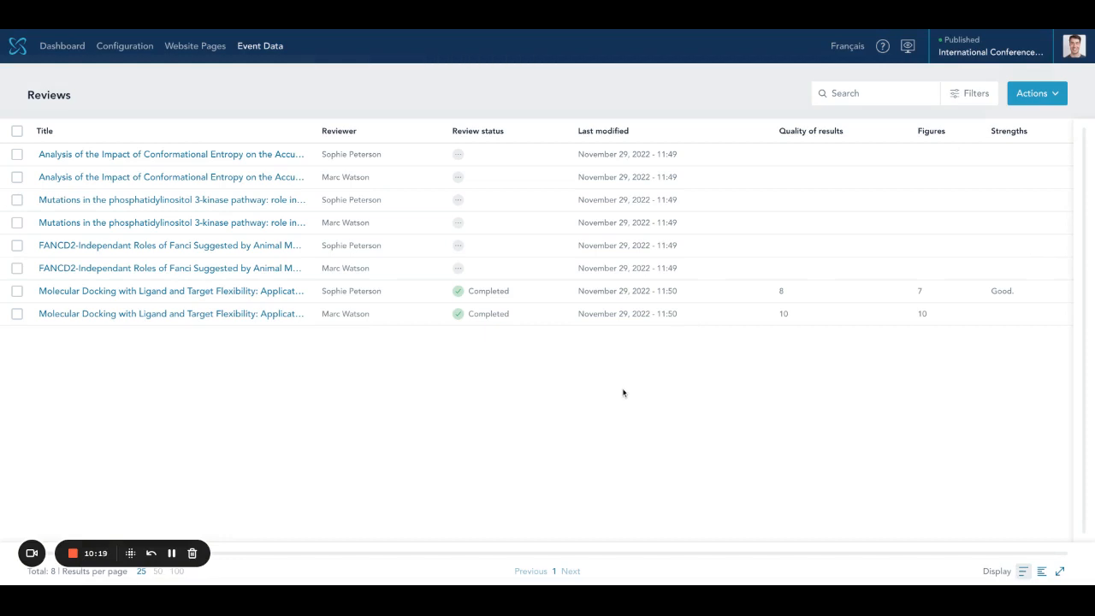